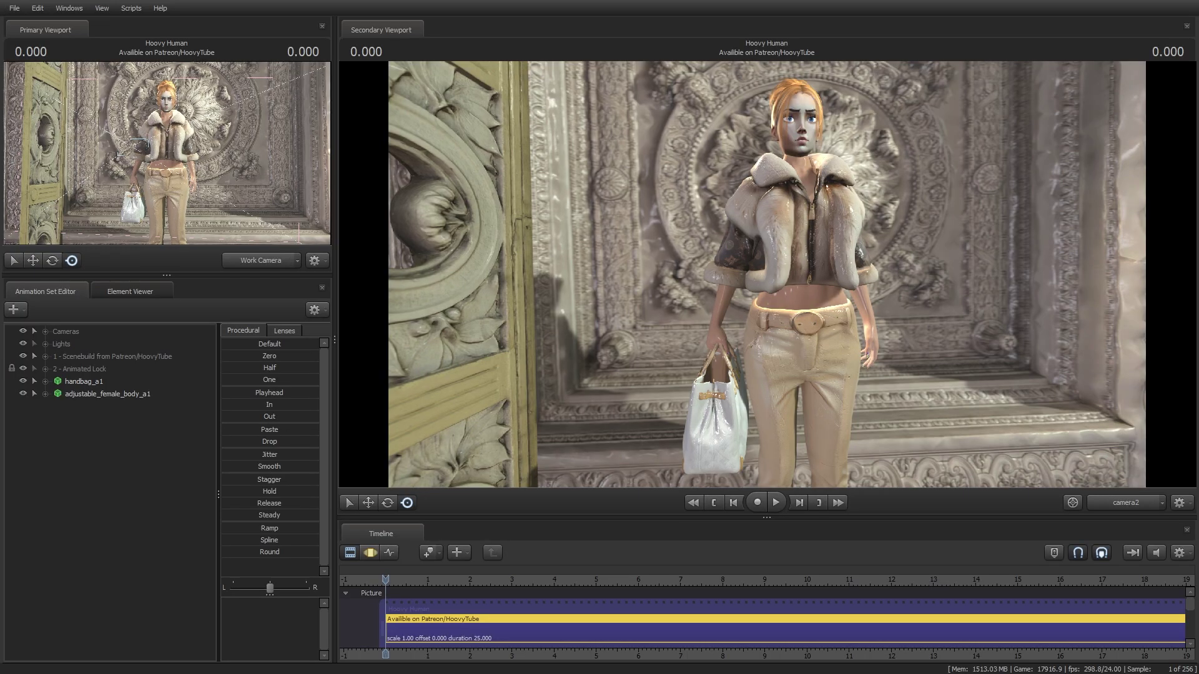
# Show the Motion Editor curves at about 1.25 s and view the Secondary Viewport through the Work Camera.
pyautogui.click(369, 553)
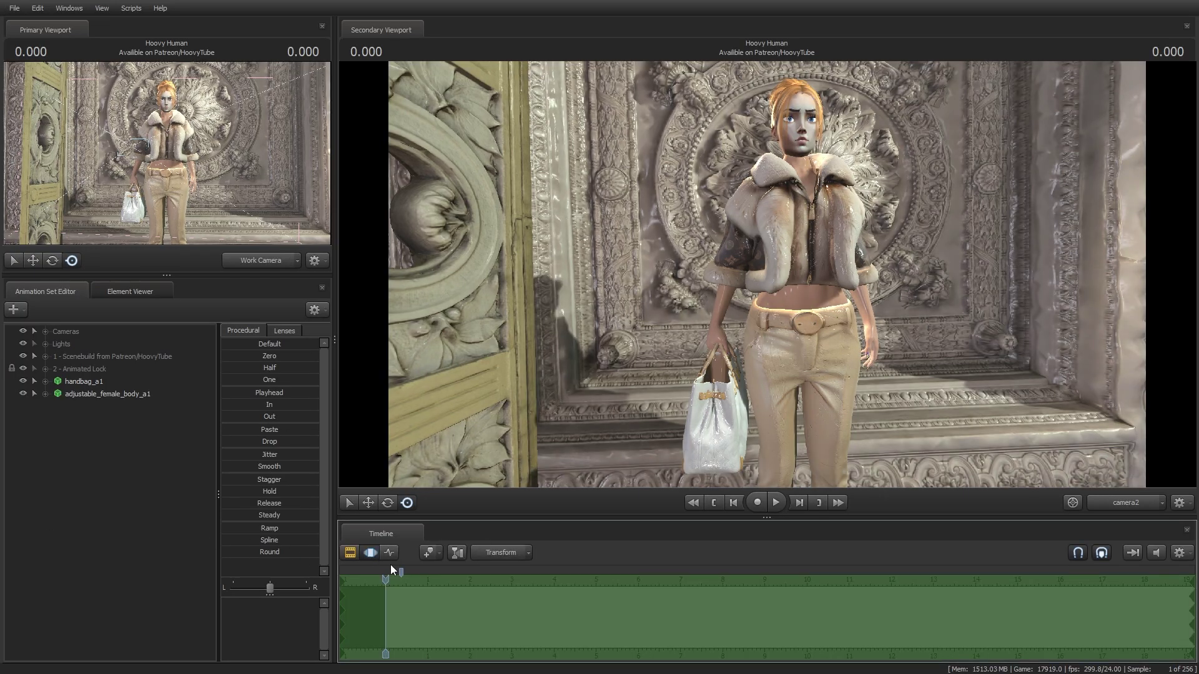
pyautogui.click(439, 573)
pyautogui.click(1100, 503)
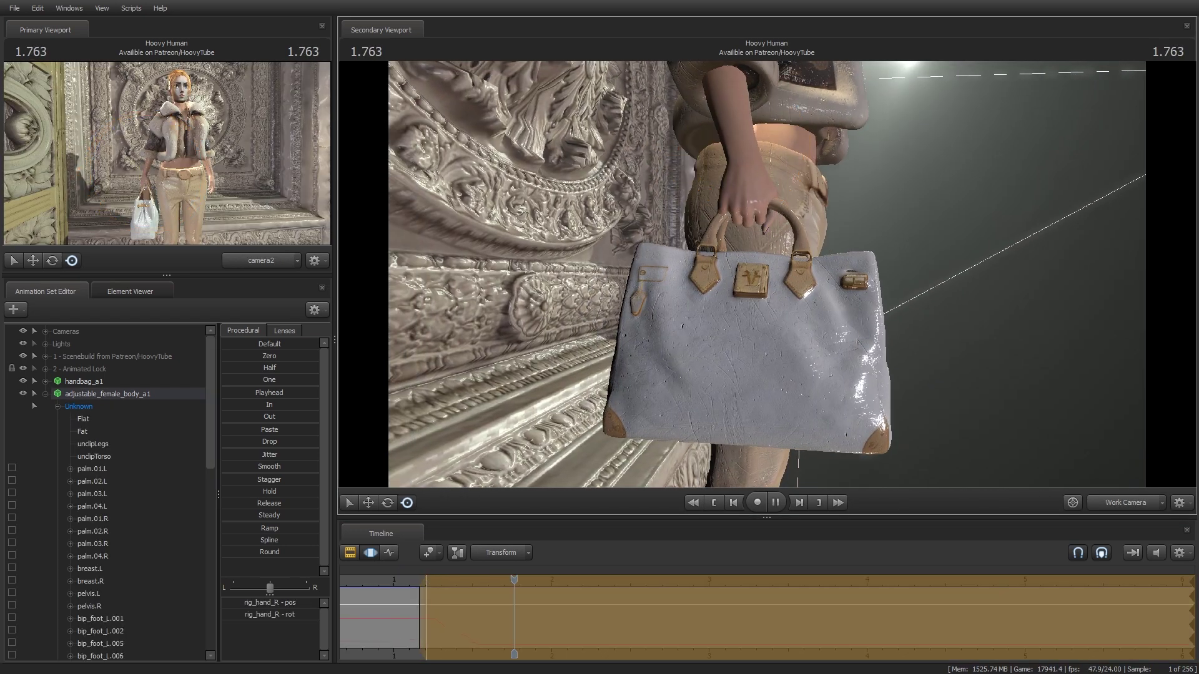
# Expand the handbag_a1 controls and its Body group to reach the bag's rootTransform.
pyautogui.scroll(-5, 64, 468)
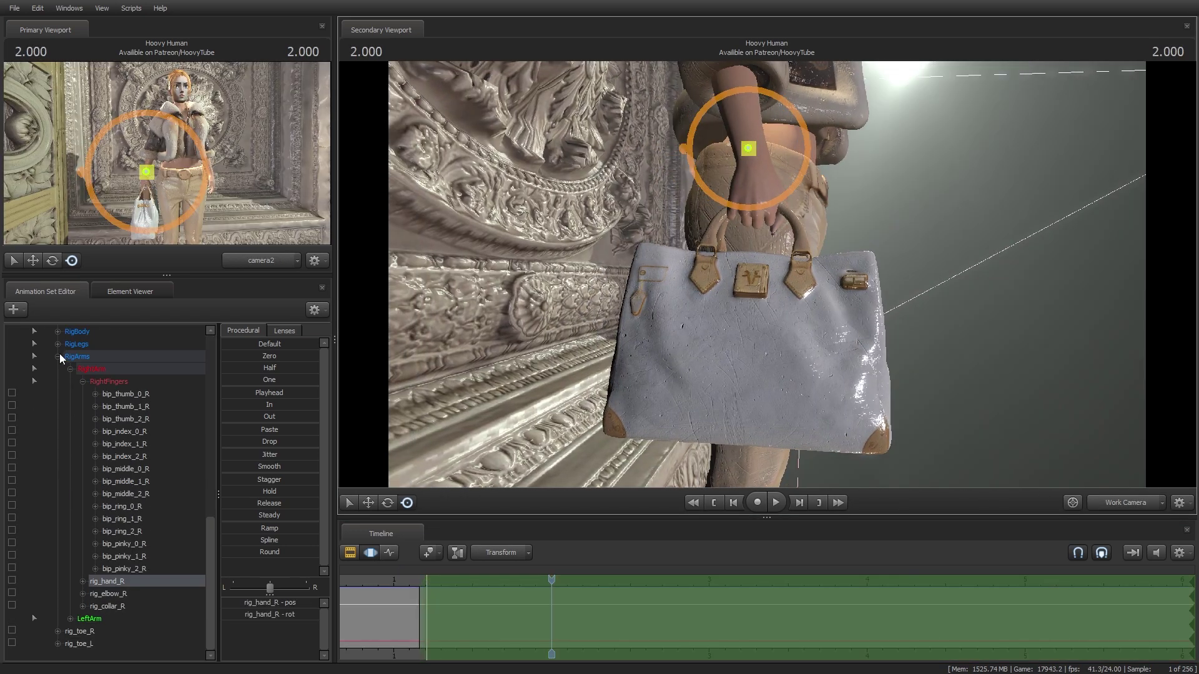
pyautogui.click(57, 406)
pyautogui.click(45, 382)
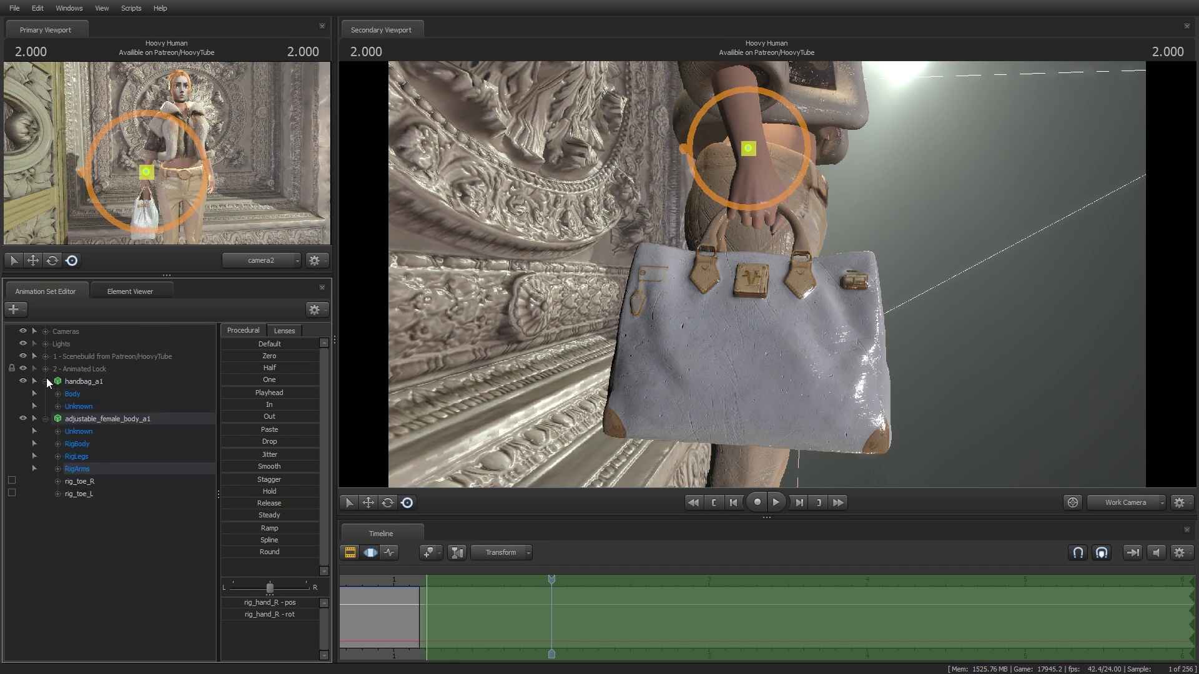
pyautogui.click(57, 394)
pyautogui.click(72, 394)
pyautogui.scroll(-3, 65, 489)
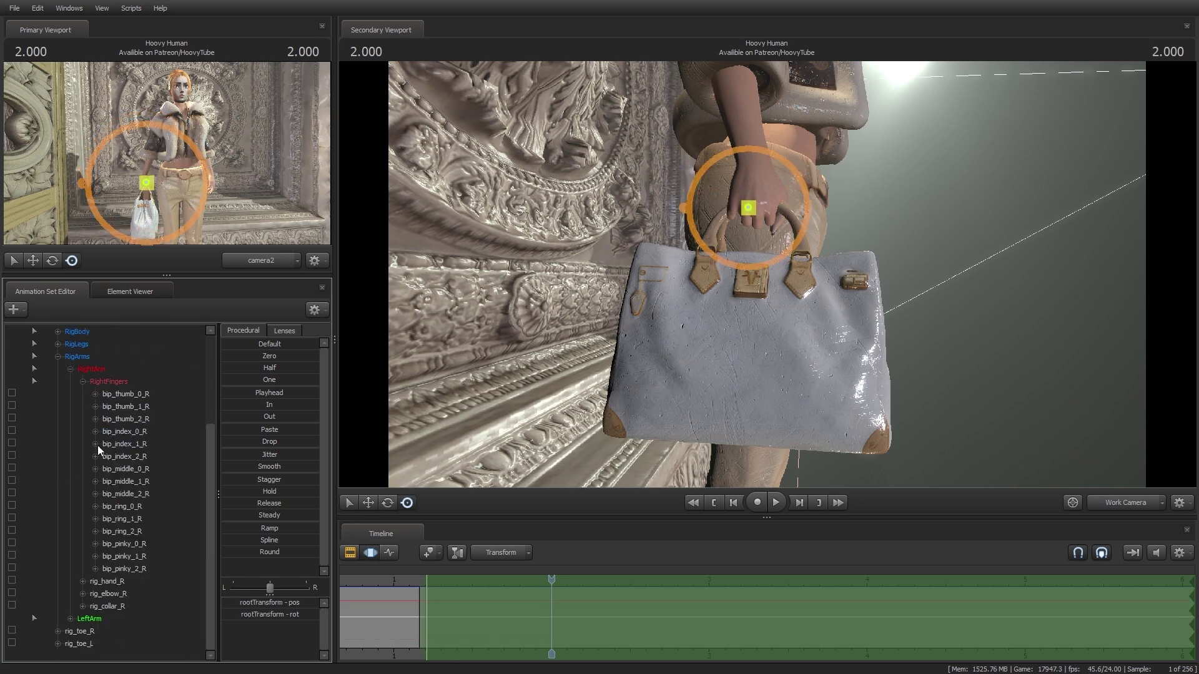
pyautogui.click(83, 382)
# Lock the handbag rootTransform to rig_hand_R, keep the right hand selected, and play back.
pyautogui.click(107, 519)
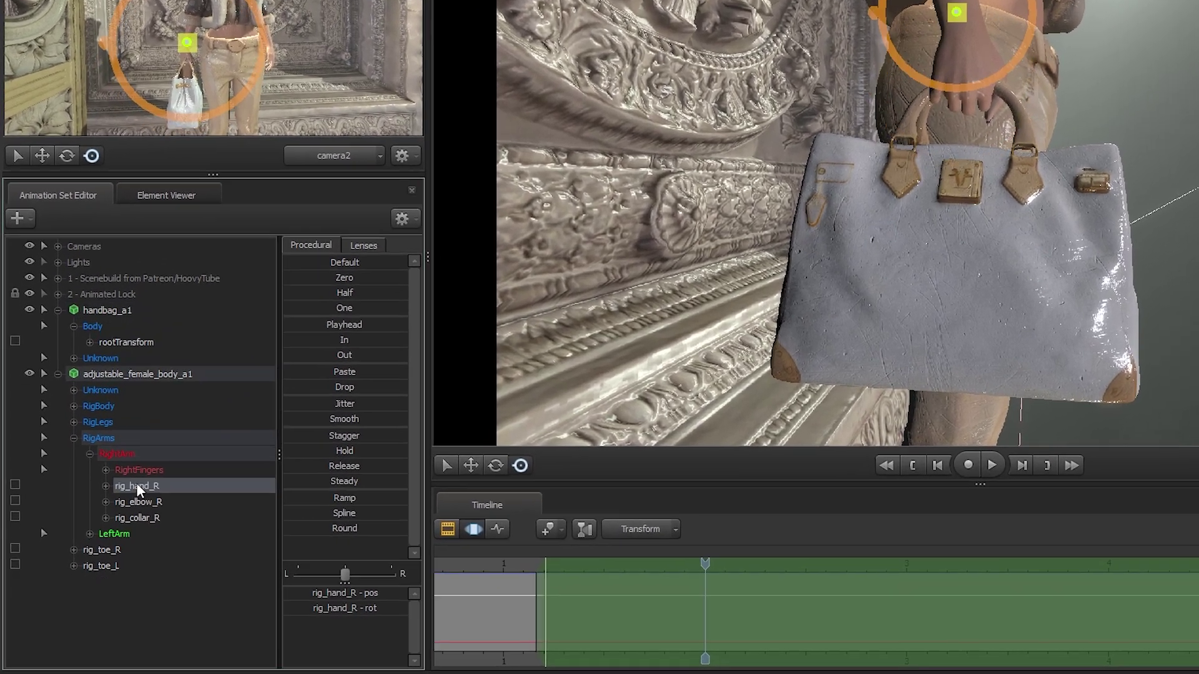
pyautogui.keyDown('ctrl'); pyautogui.click(148, 341); pyautogui.keyUp('ctrl')
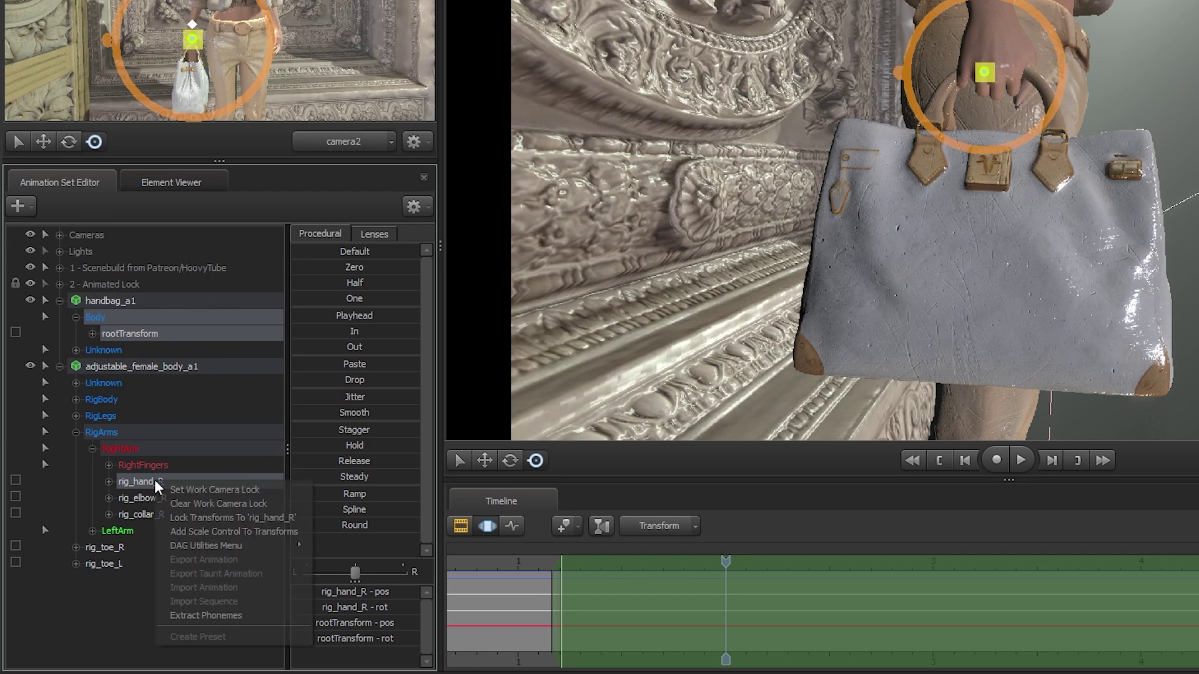
pyautogui.click(198, 519)
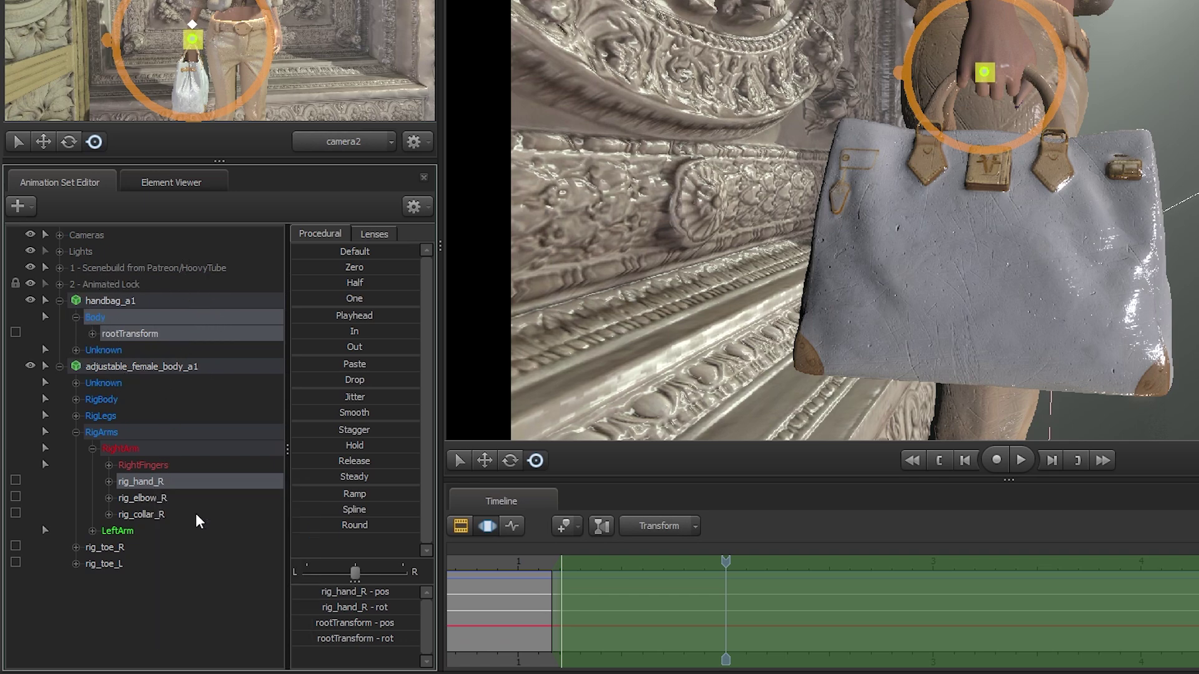
pyautogui.click(170, 488)
pyautogui.press('space')
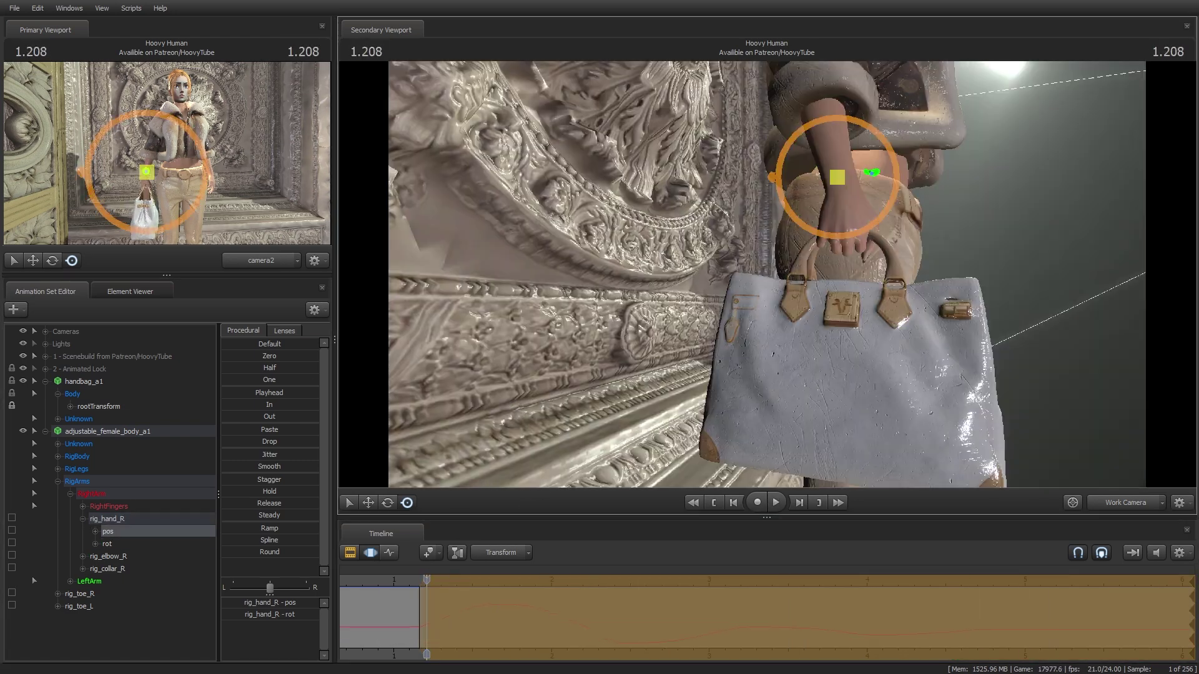
# Select the spine, left collar and right hand controls, scrubbing from about 1.28 s to 3.458 s.
pyautogui.click(782, 186)
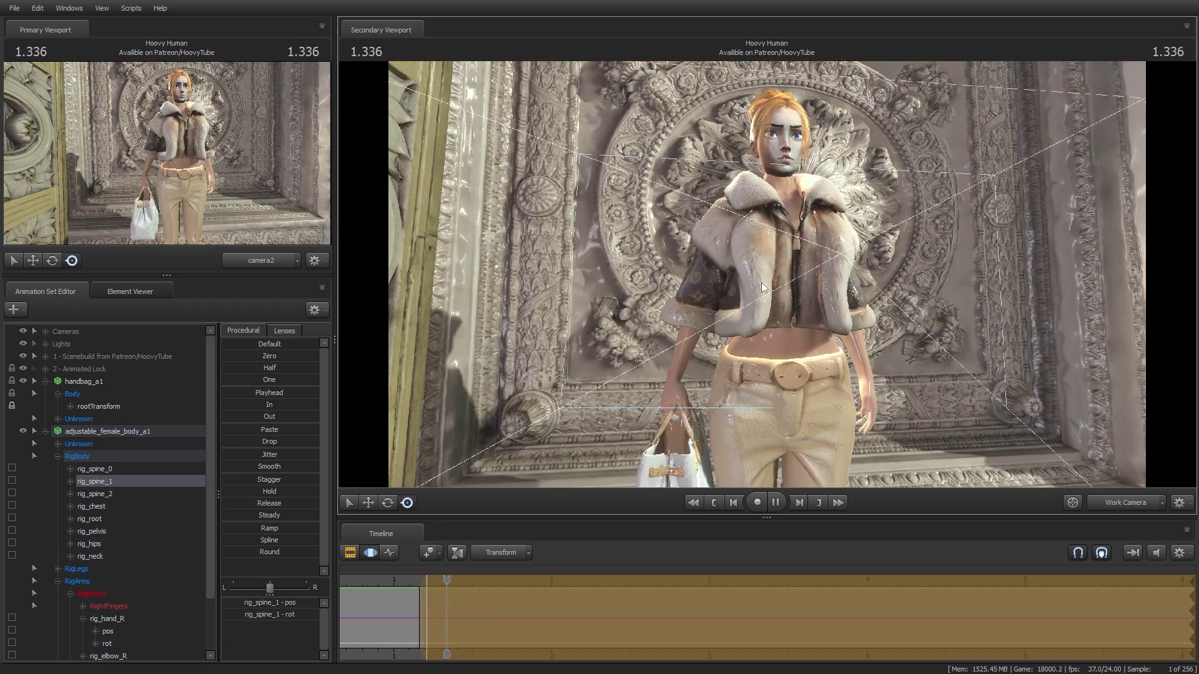
pyautogui.moveTo(107, 594); pyautogui.dragTo(62, 606)
pyautogui.click(800, 281)
pyautogui.press('space')
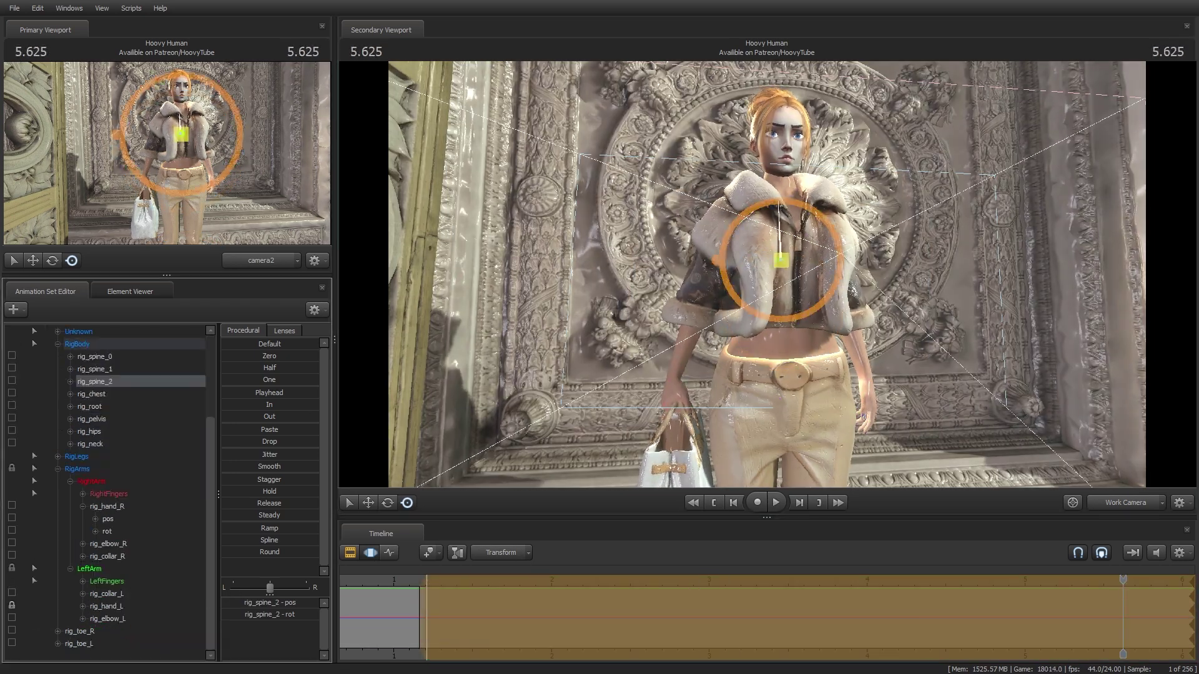
pyautogui.click(445, 596)
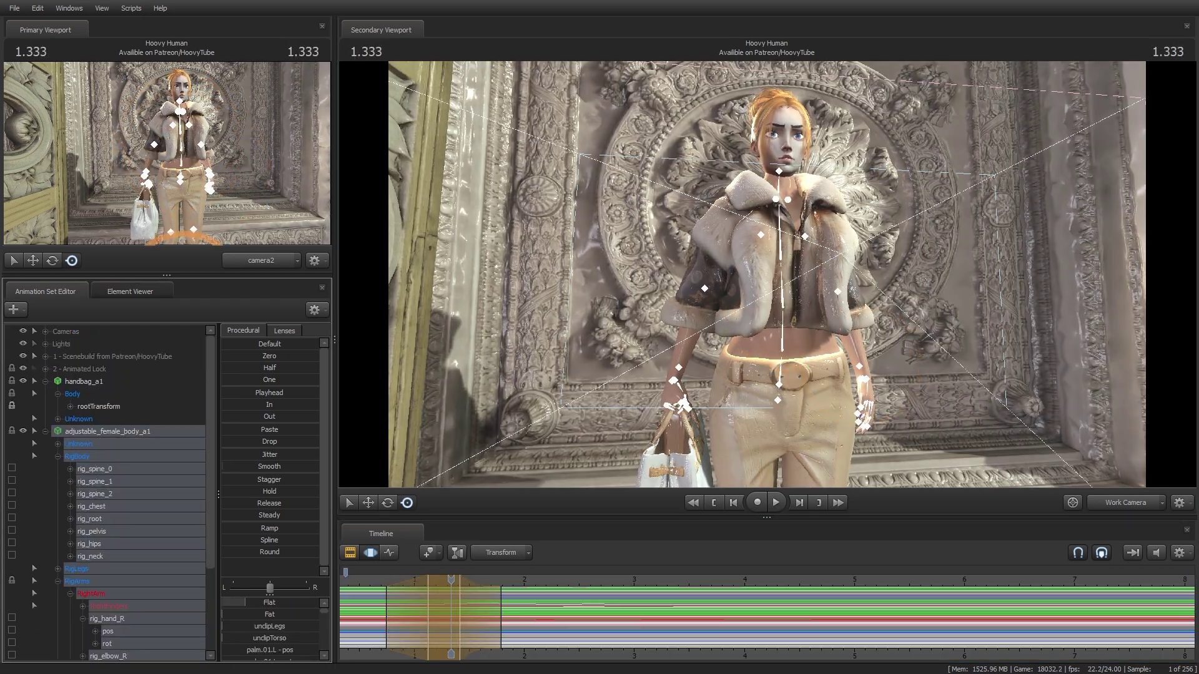
pyautogui.click(669, 419)
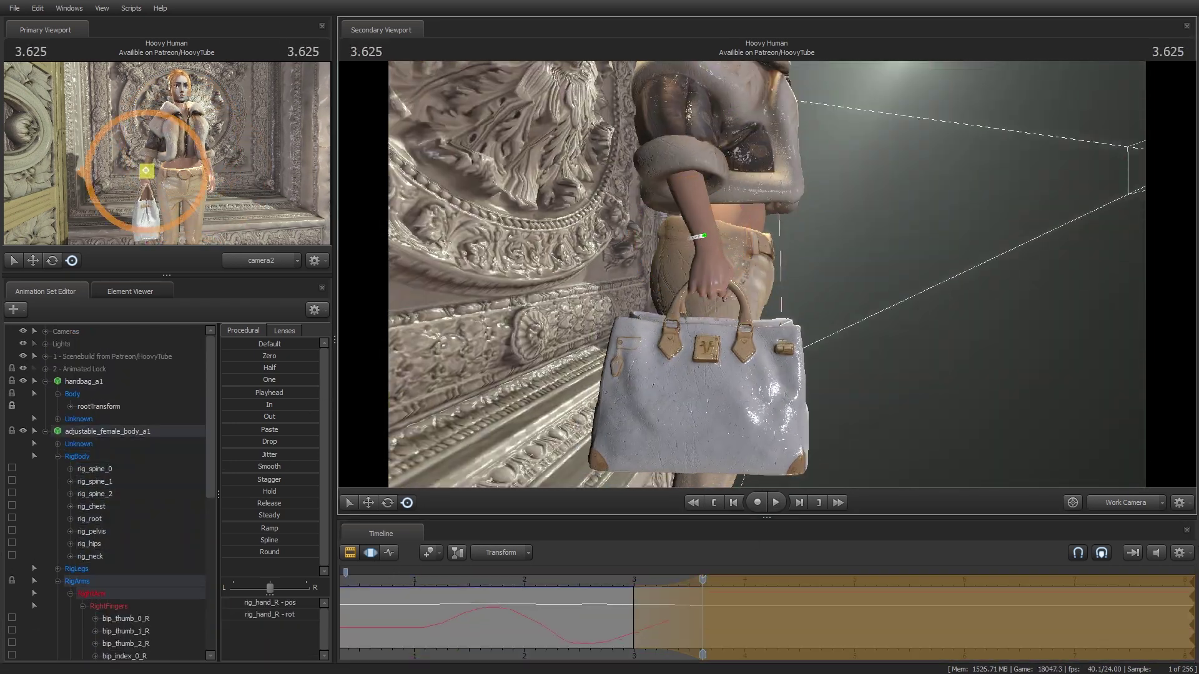
pyautogui.click(623, 572)
pyautogui.press('space')
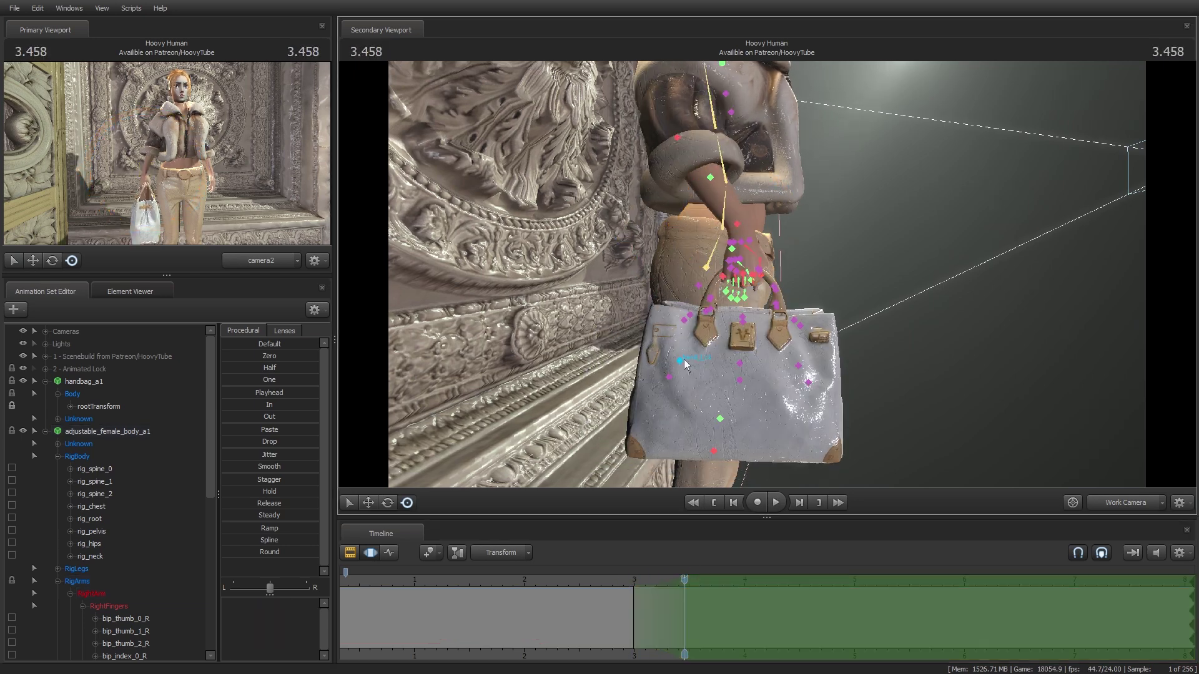
# At about 3.9 s, select the neck and the handbag's bend_r_a1 control to pose the lift.
pyautogui.moveTo(861, 328); pyautogui.dragTo(710, 239)
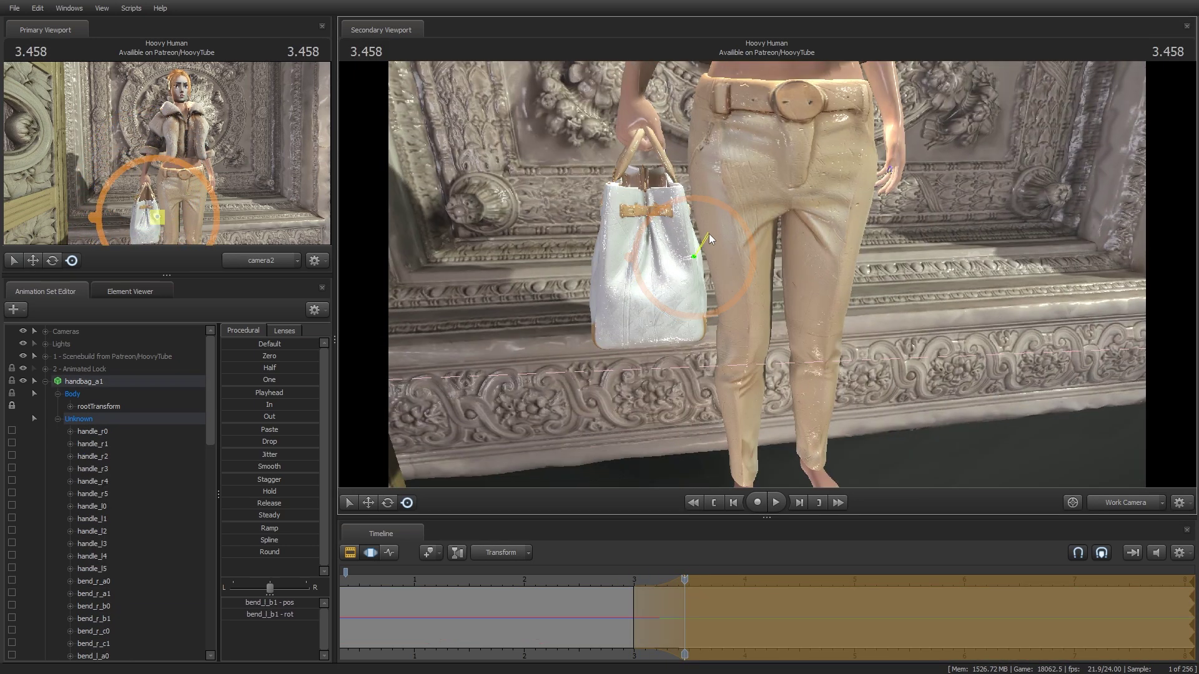
pyautogui.click(624, 577)
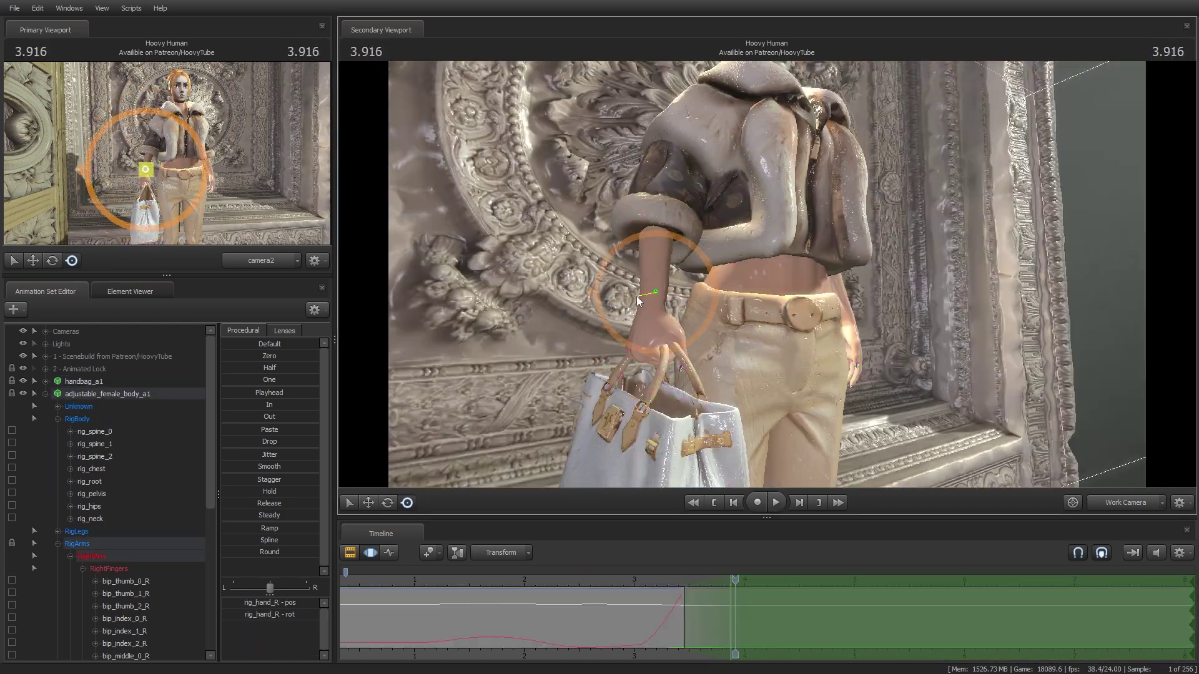
pyautogui.click(762, 277)
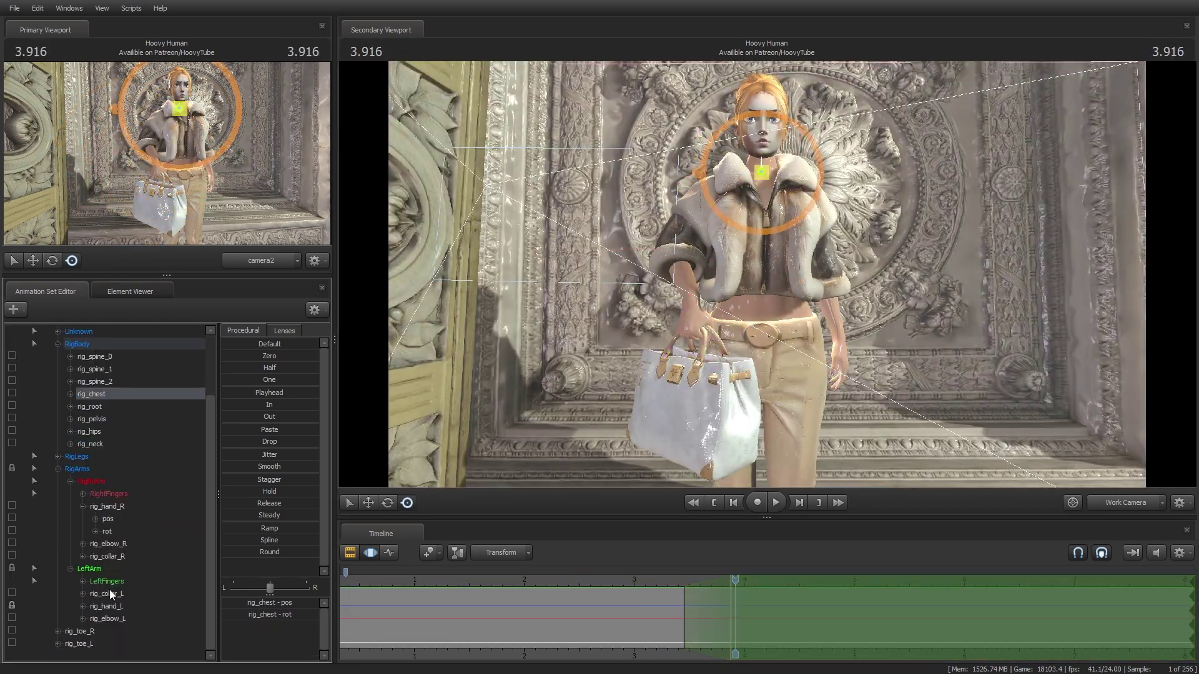
pyautogui.click(769, 161)
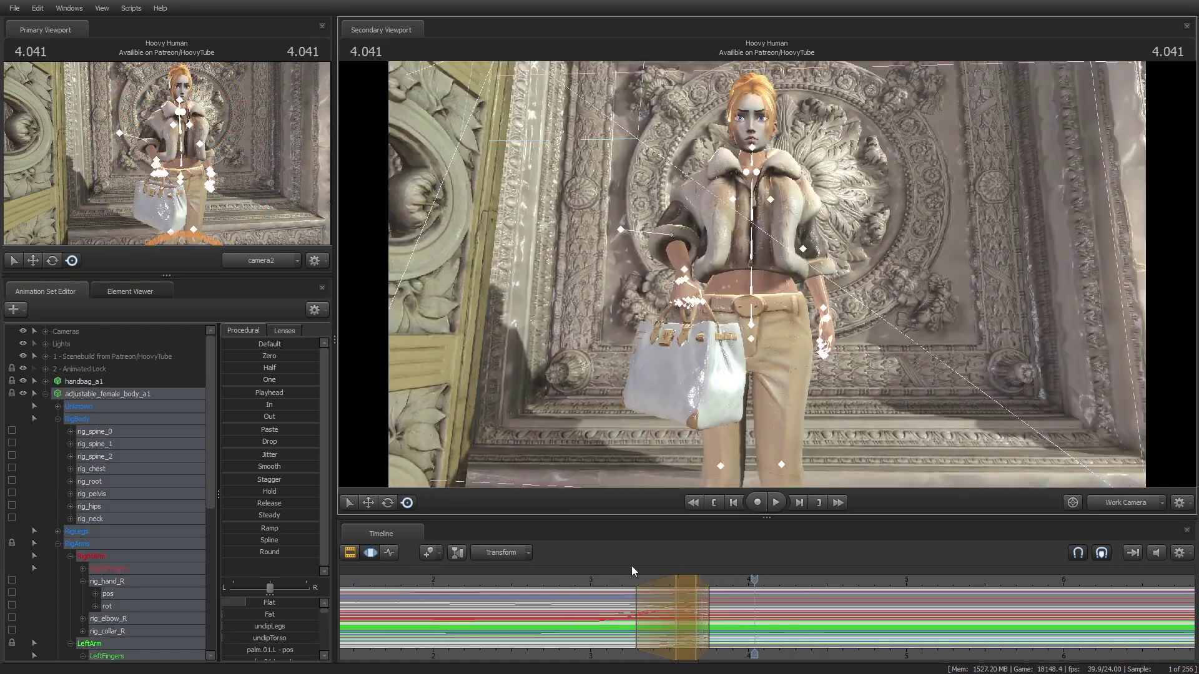
pyautogui.click(684, 378)
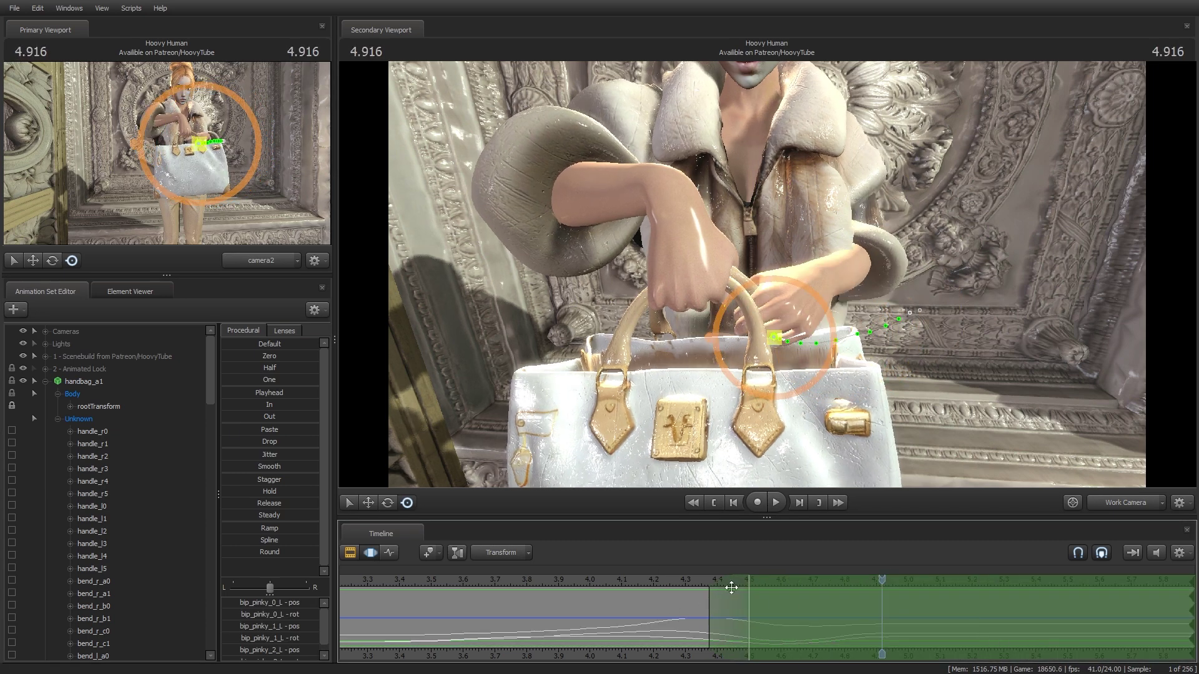
# Reposition the right forearm and hand on the bag between 4.3 and 4.9 s.
pyautogui.moveTo(732, 587)
pyautogui.mouseDown()
pyautogui.moveTo(697, 593)
pyautogui.moveTo(880, 587)
pyautogui.moveTo(836, 584)
pyautogui.mouseUp()
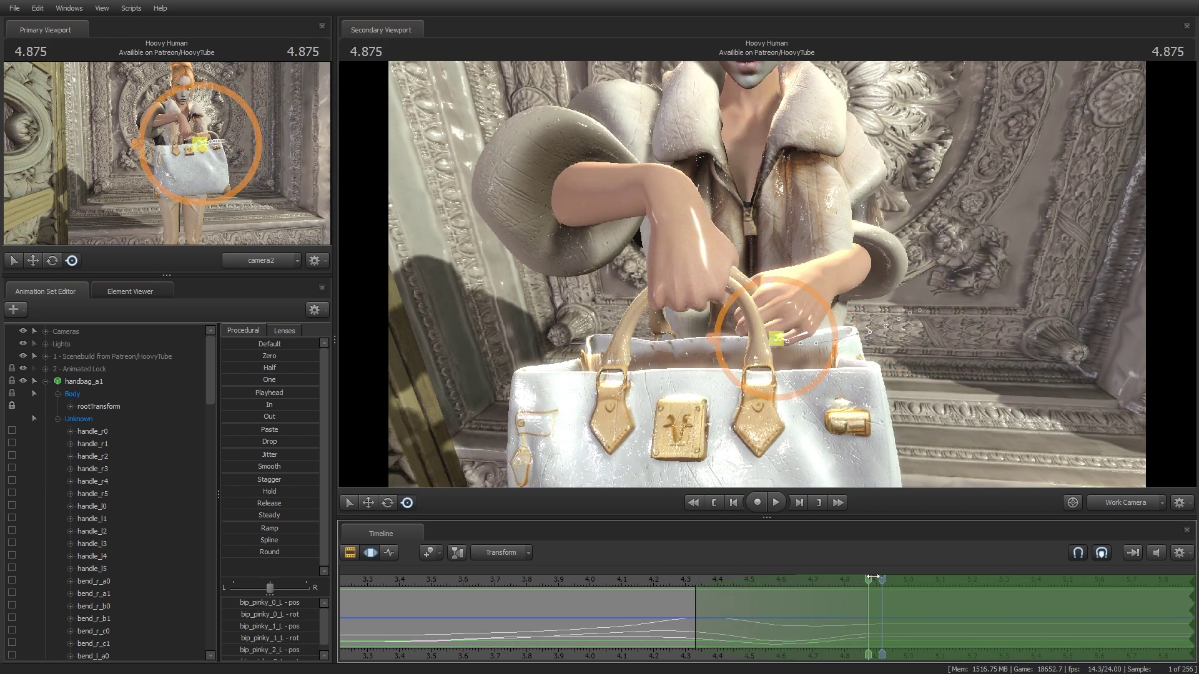
pyautogui.moveTo(924, 475); pyautogui.dragTo(806, 297, button='right')
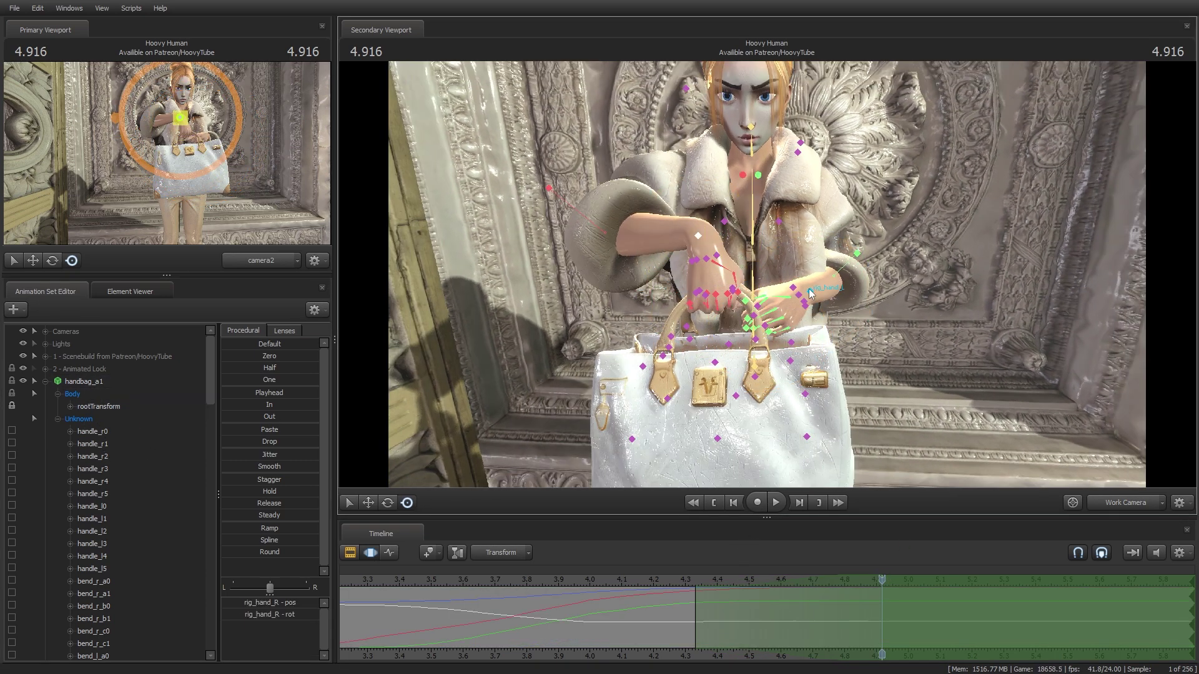
pyautogui.moveTo(658, 242); pyautogui.dragTo(698, 239)
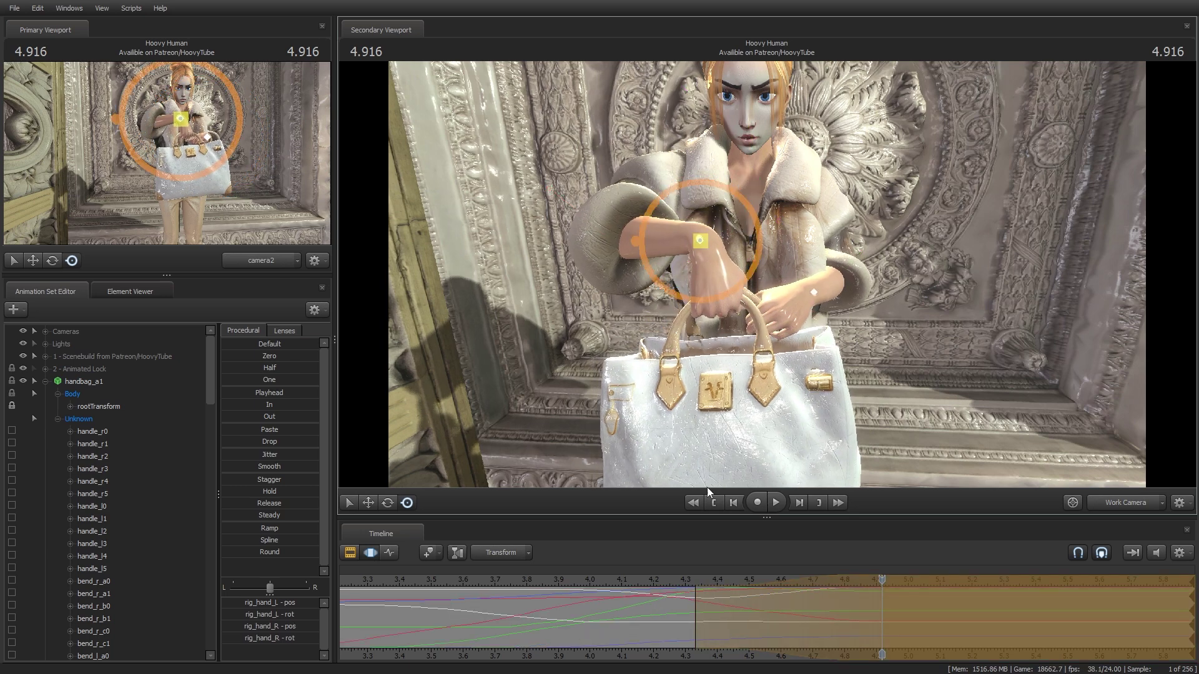
pyautogui.scroll(-1, 668, 585)
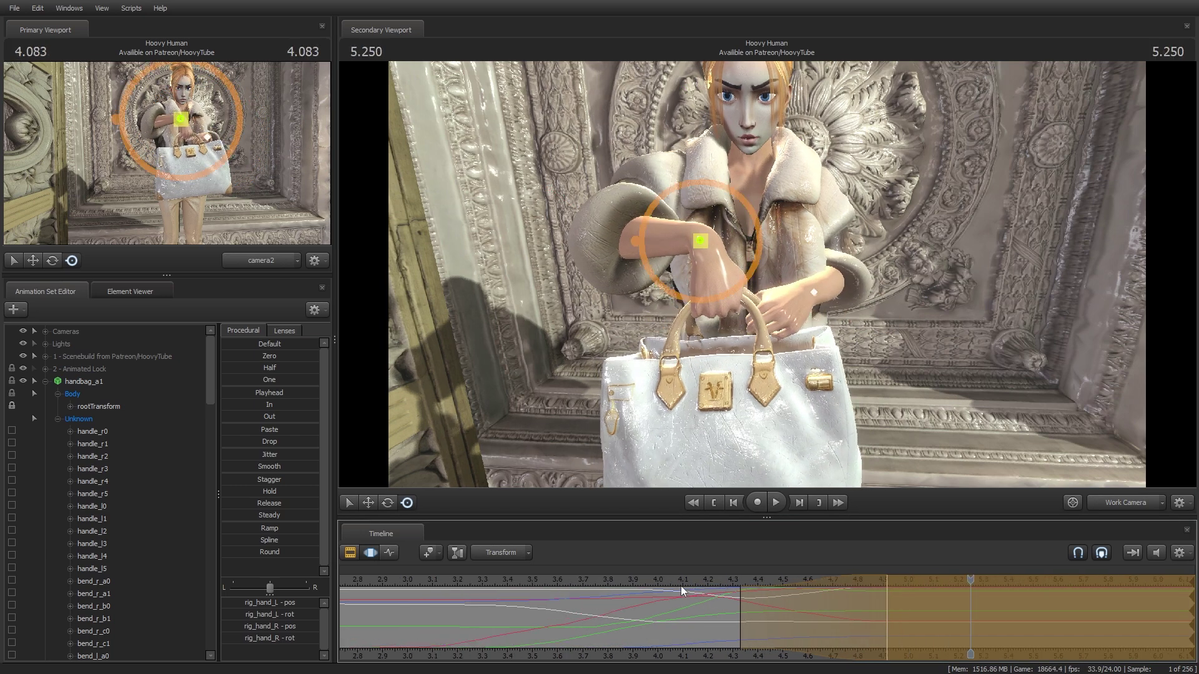
pyautogui.click(714, 502)
pyautogui.press('space')
# Select all right-hand finger controls, then the left fingers and thumb base, previewing 4.6–5.0 s.
pyautogui.click(753, 255)
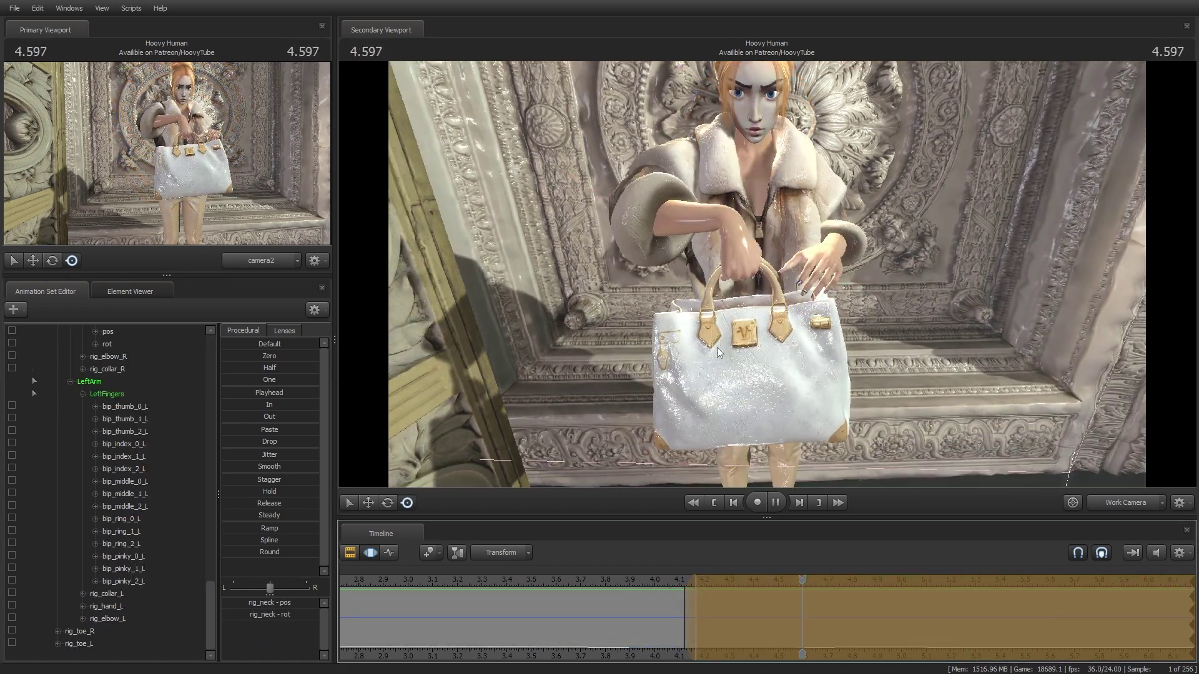
pyautogui.click(712, 310)
pyautogui.press('f')
pyautogui.press('space')
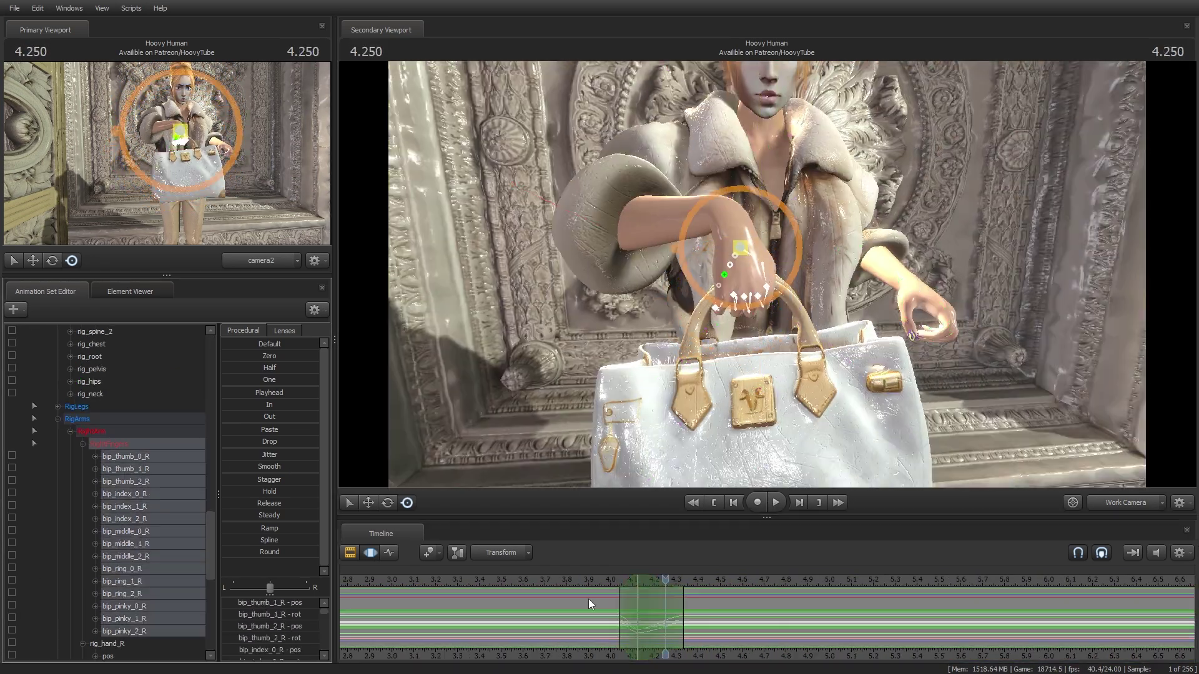
pyautogui.moveTo(125, 493); pyautogui.dragTo(125, 630)
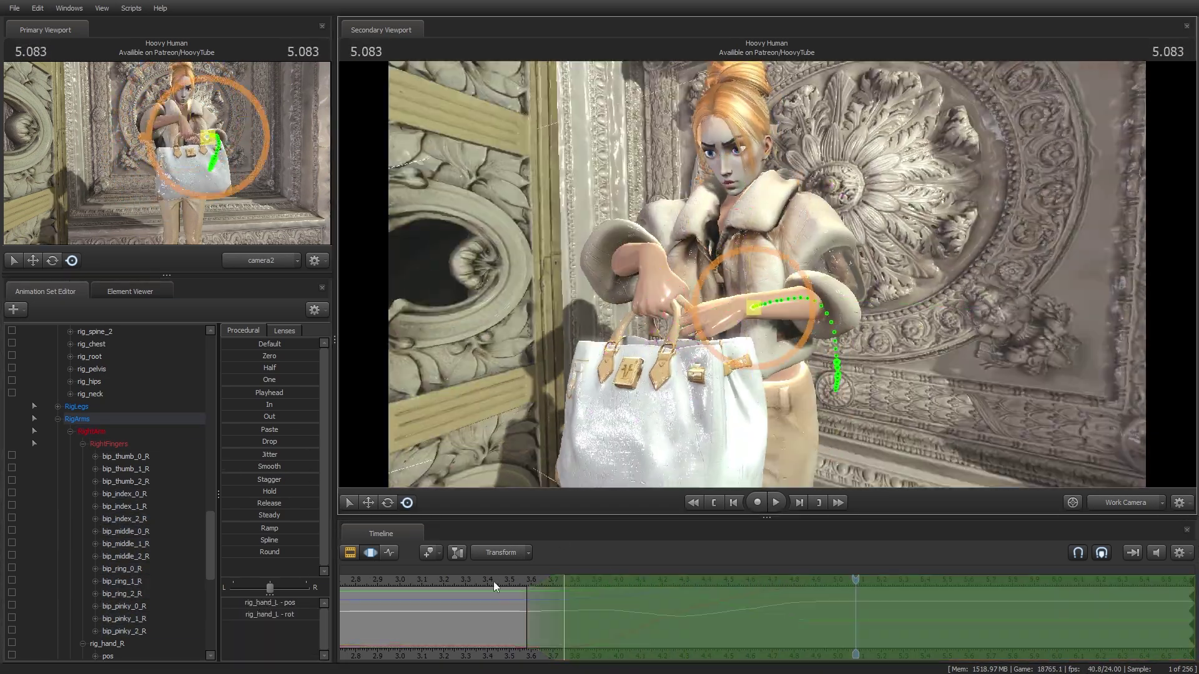
pyautogui.click(845, 443)
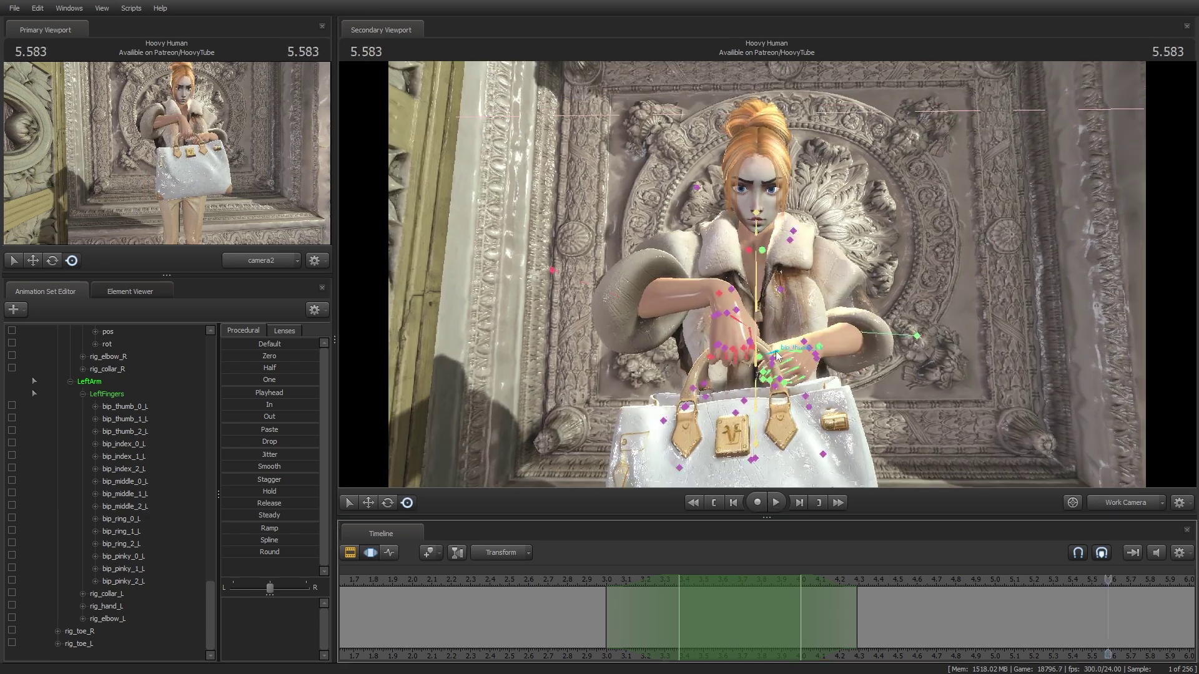
pyautogui.click(776, 351)
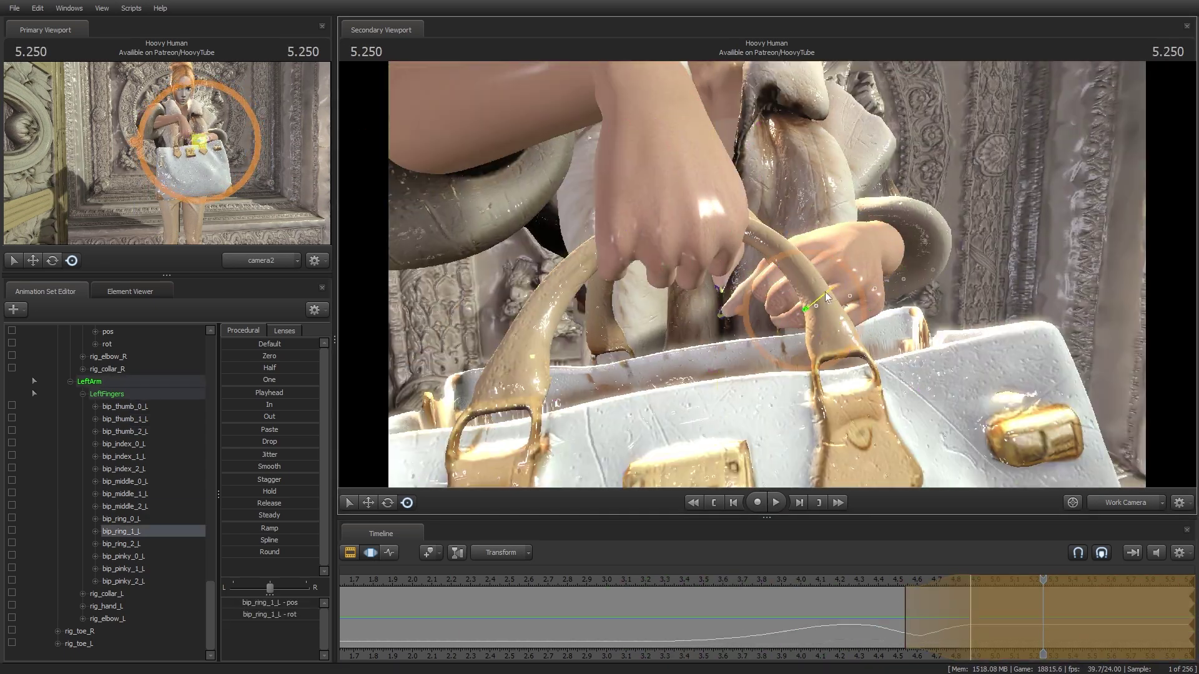
pyautogui.moveTo(1043, 592); pyautogui.dragTo(984, 592)
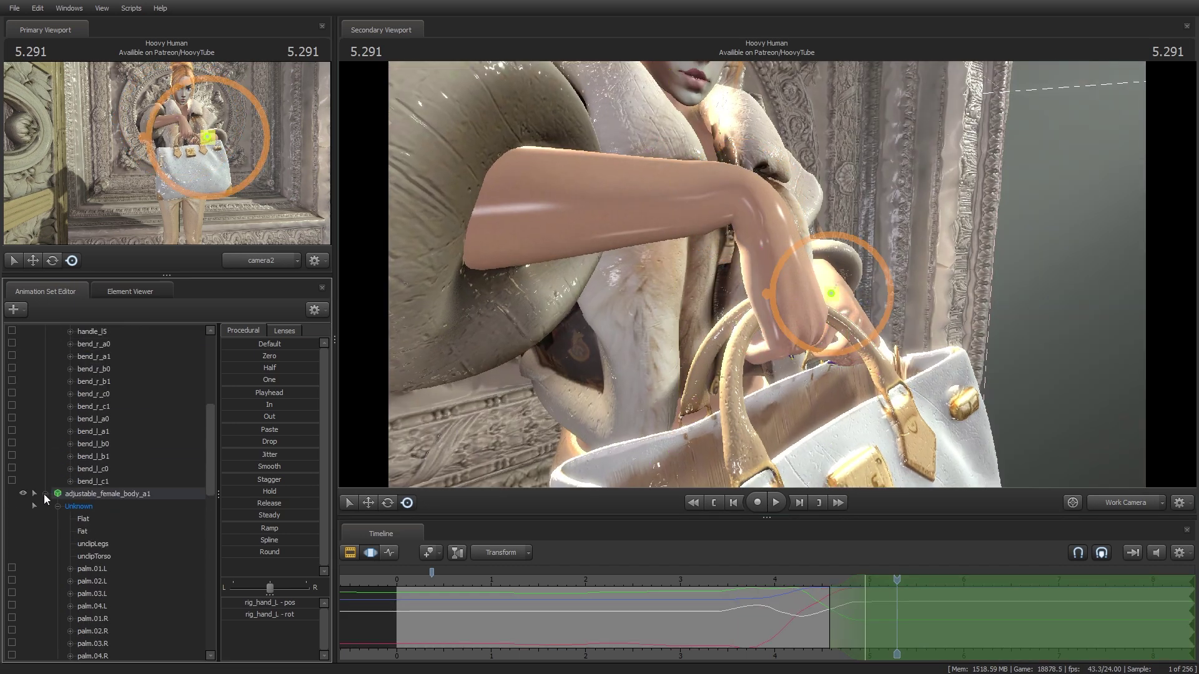
# Lock the handbag's Body and rootTransform to the left hand control rig_hand_L.
pyautogui.click(55, 503)
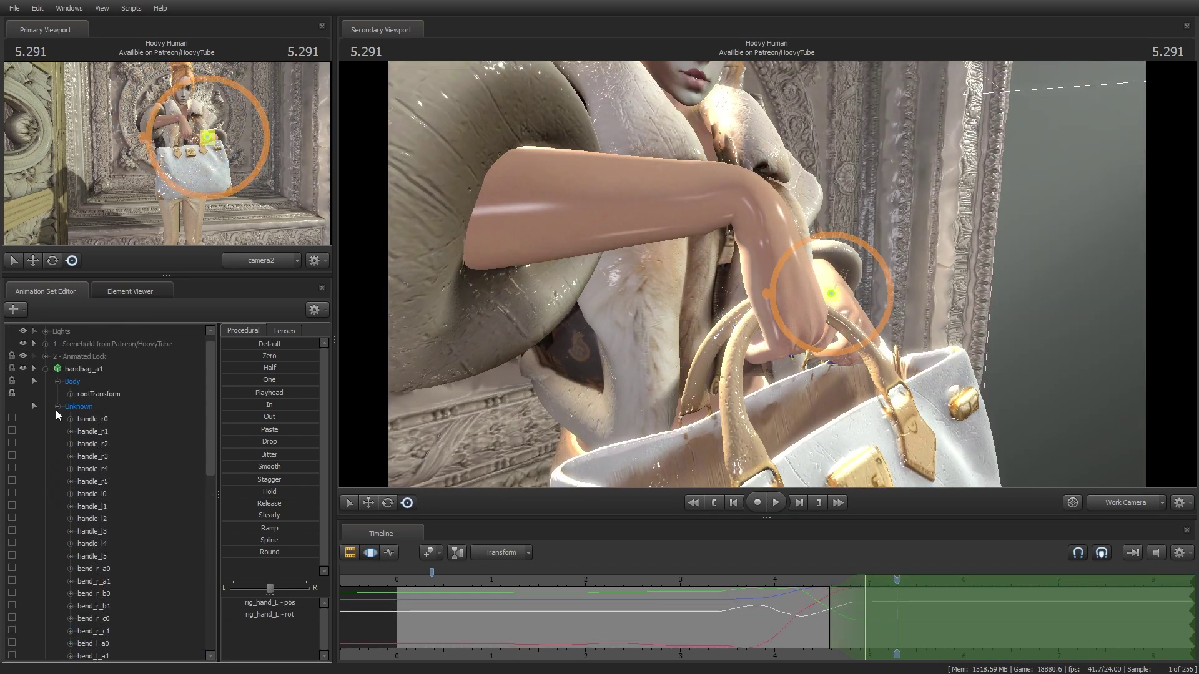
pyautogui.click(58, 406)
pyautogui.keyDown('ctrl'); pyautogui.click(86, 391); pyautogui.keyUp('ctrl')
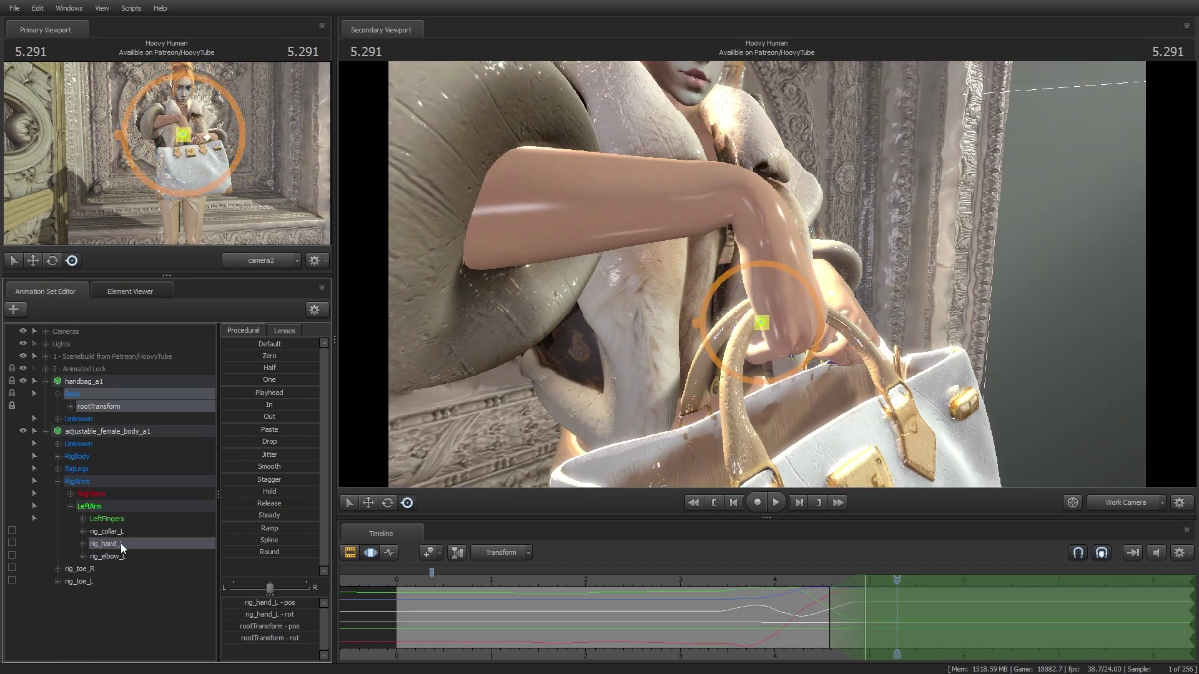
pyautogui.rightClick(121, 544)
pyautogui.click(126, 546)
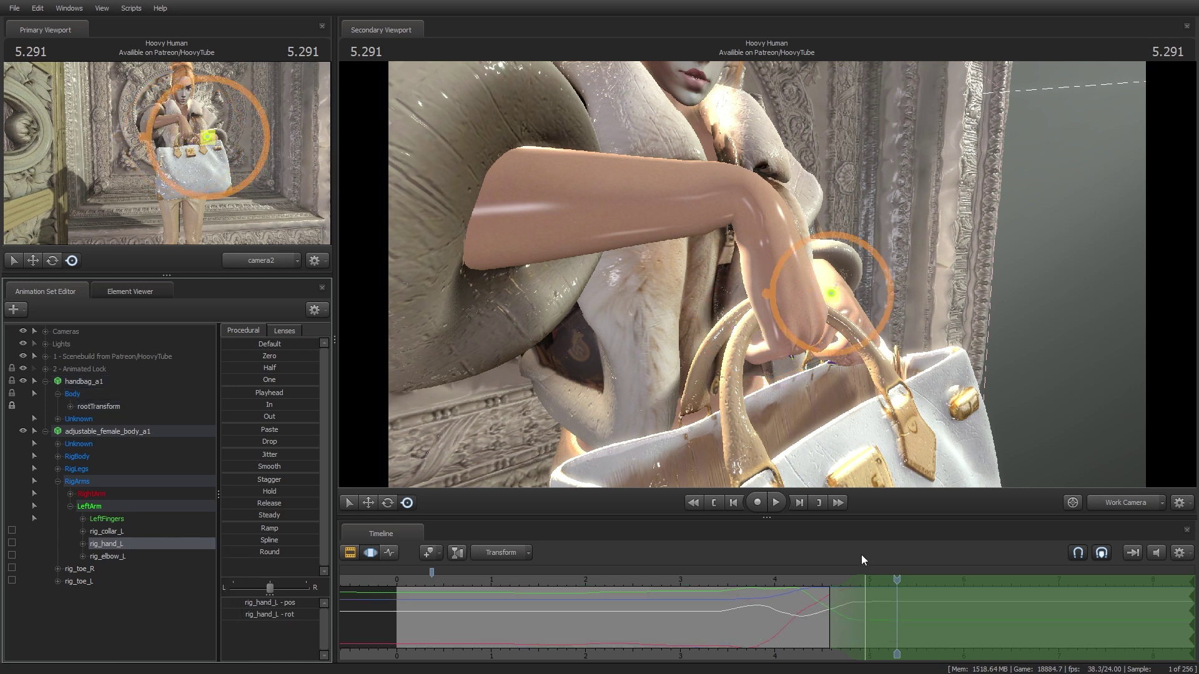
# Preview 4.7–5.0 s, set the time to about 5.4 s, and deselect the left hand.
pyautogui.click(837, 566)
pyautogui.scroll(2, 836, 606)
pyautogui.moveTo(837, 606); pyautogui.dragTo(902, 599, button='middle')
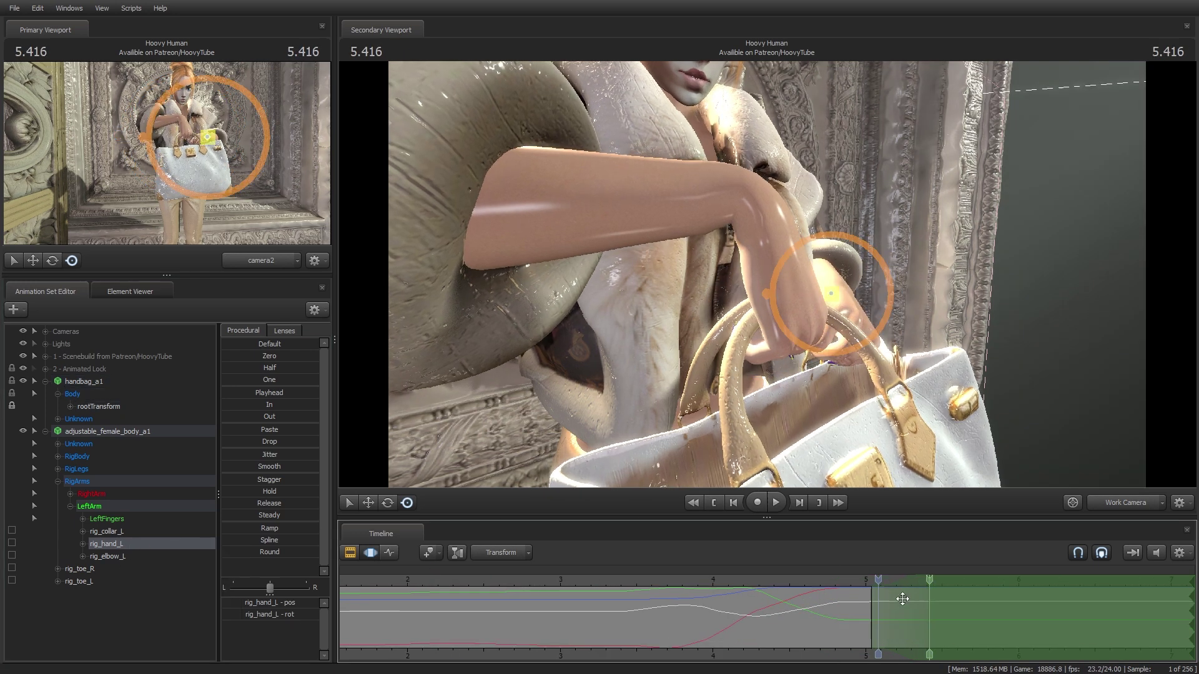
pyautogui.click(818, 278)
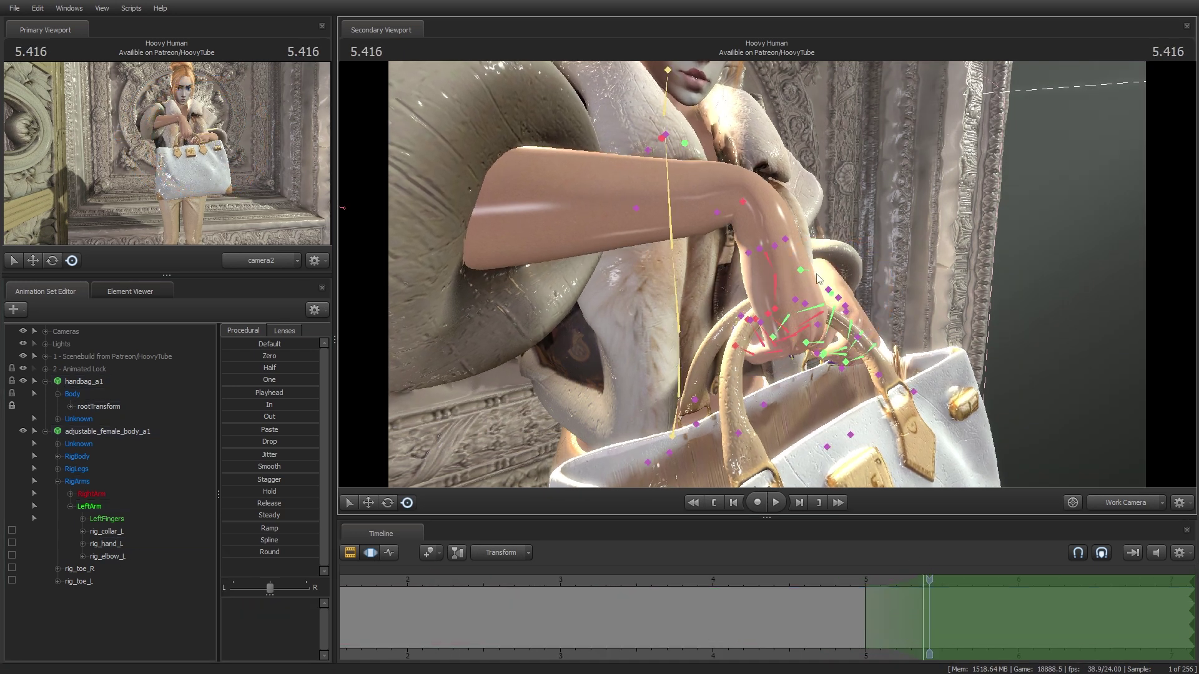
# At about 5.3 s, select the right index finger's base and middle joints and the right hand.
pyautogui.press('Left')
pyautogui.press('Left')
pyautogui.press('Left')
pyautogui.press('Left')
pyautogui.press('Left')
pyautogui.press('Left')
pyautogui.press('Left')
pyautogui.press('Left')
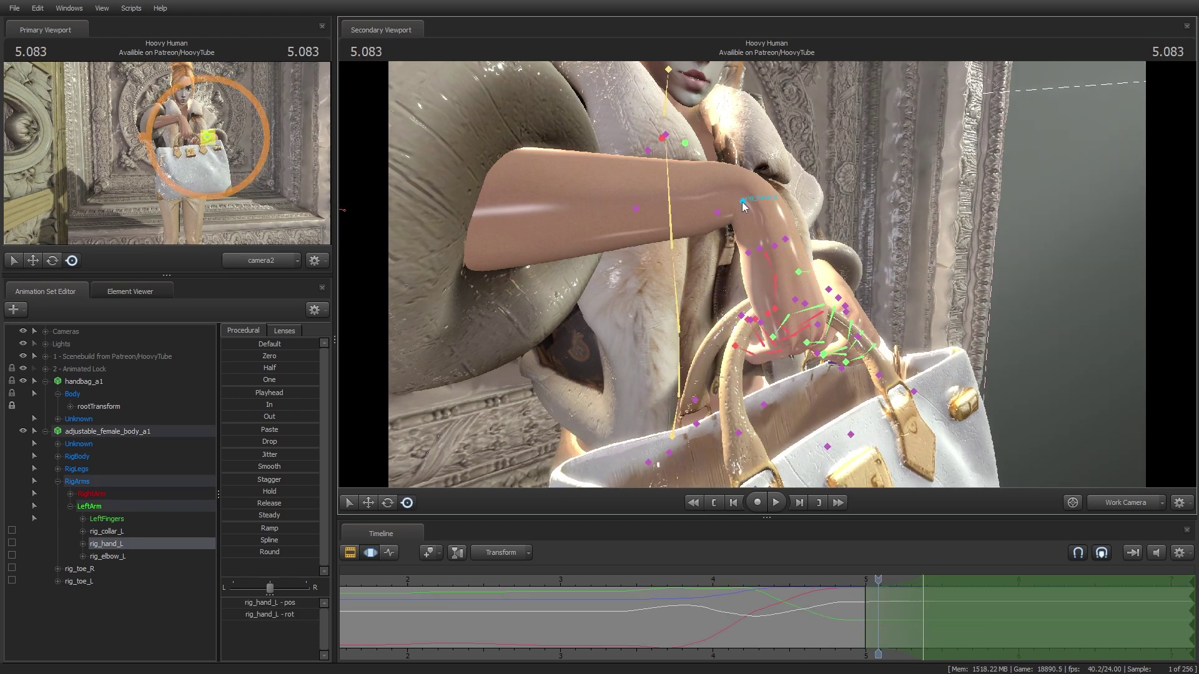
pyautogui.moveTo(868, 569); pyautogui.dragTo(919, 570)
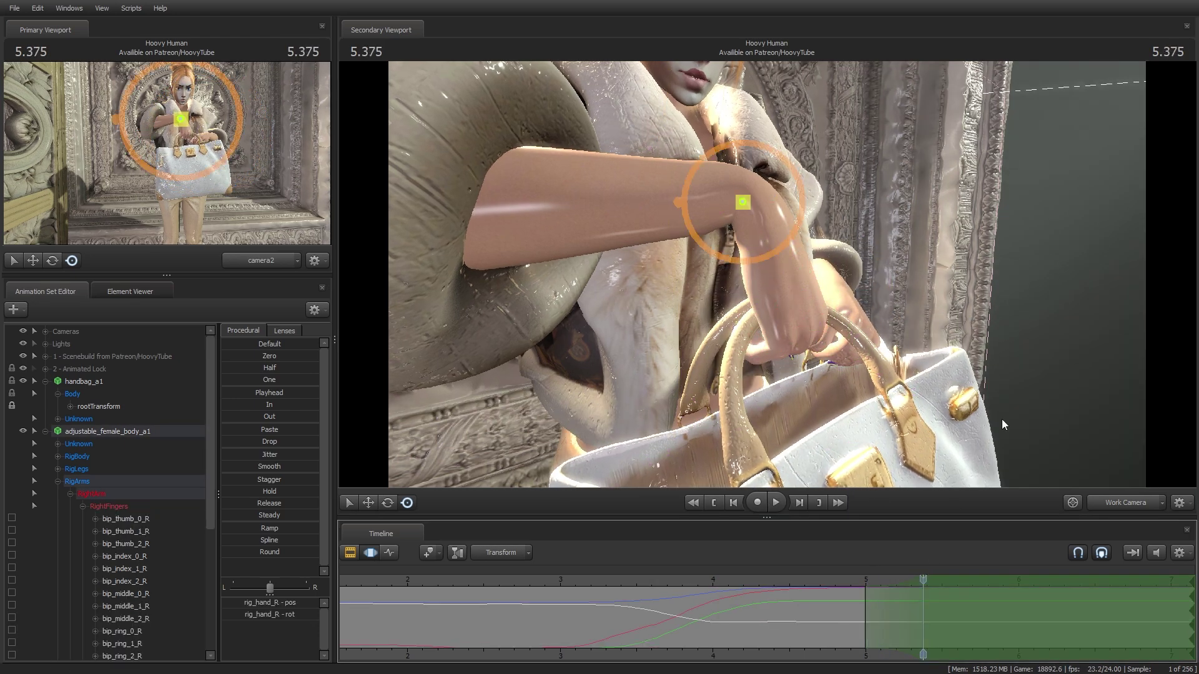
pyautogui.moveTo(1002, 418); pyautogui.dragTo(800, 223)
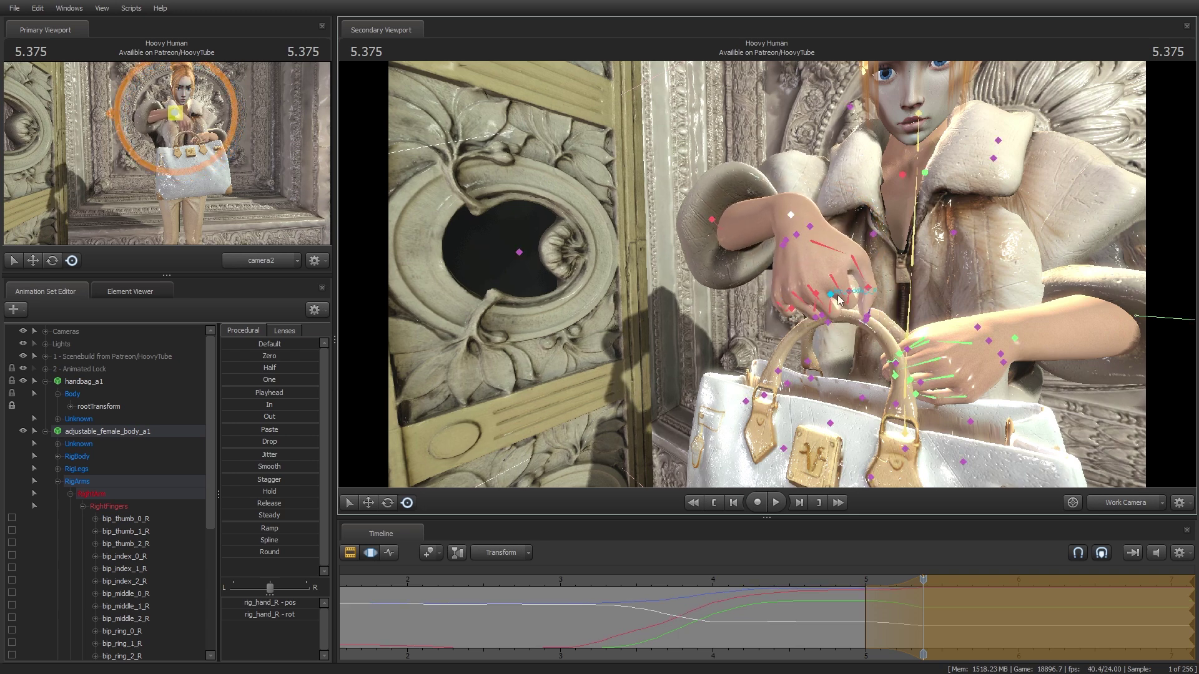
pyautogui.scroll(5, 840, 300)
pyautogui.click(699, 269)
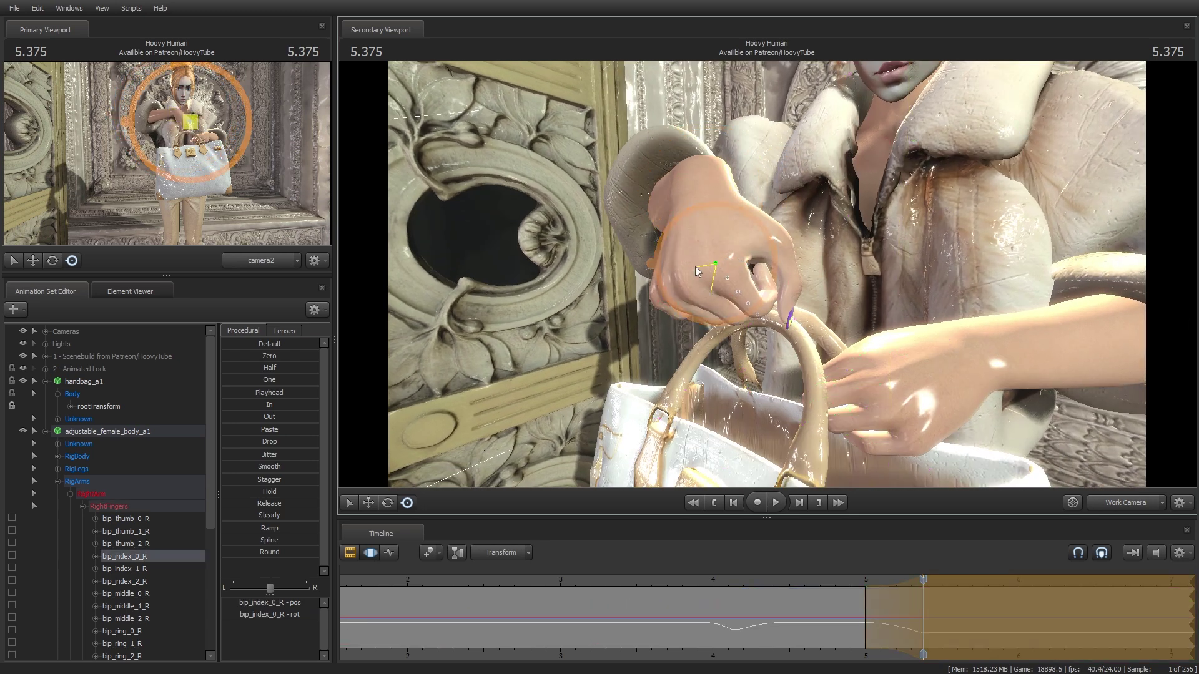
pyautogui.click(755, 327)
pyautogui.click(770, 372)
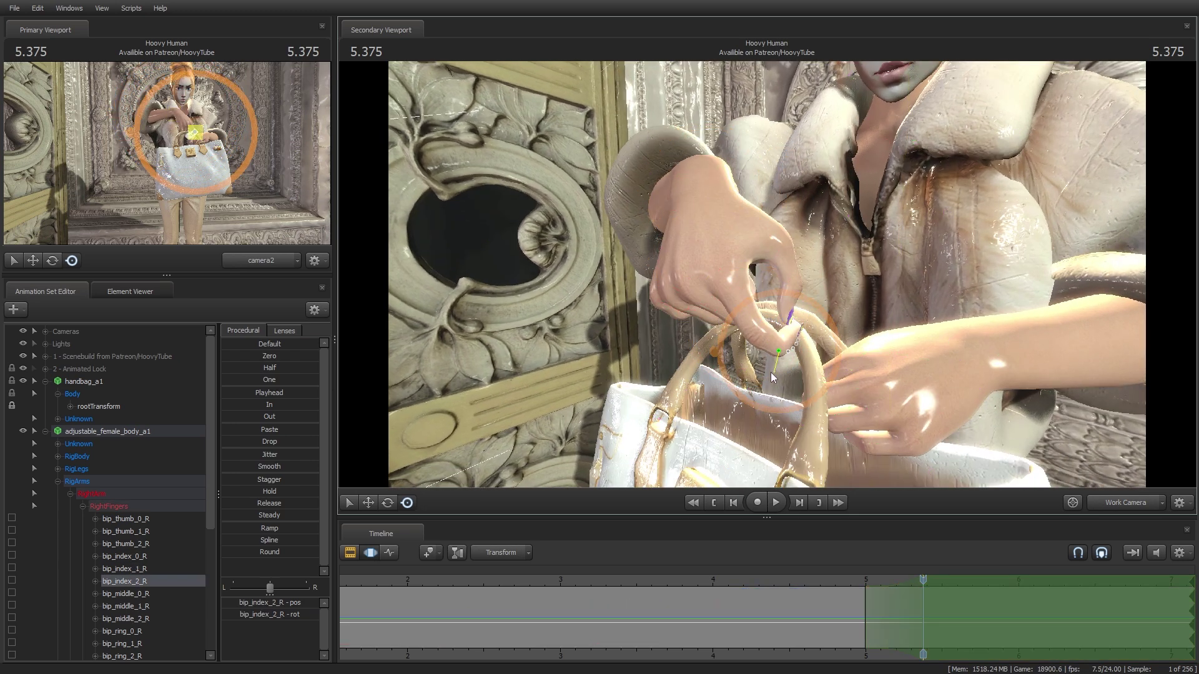
pyautogui.scroll(-5, 748, 338)
# At about 5.7 s, re-pose the right hand and index finger, then extend the time selection to the end.
pyautogui.moveTo(853, 564); pyautogui.dragTo(981, 580)
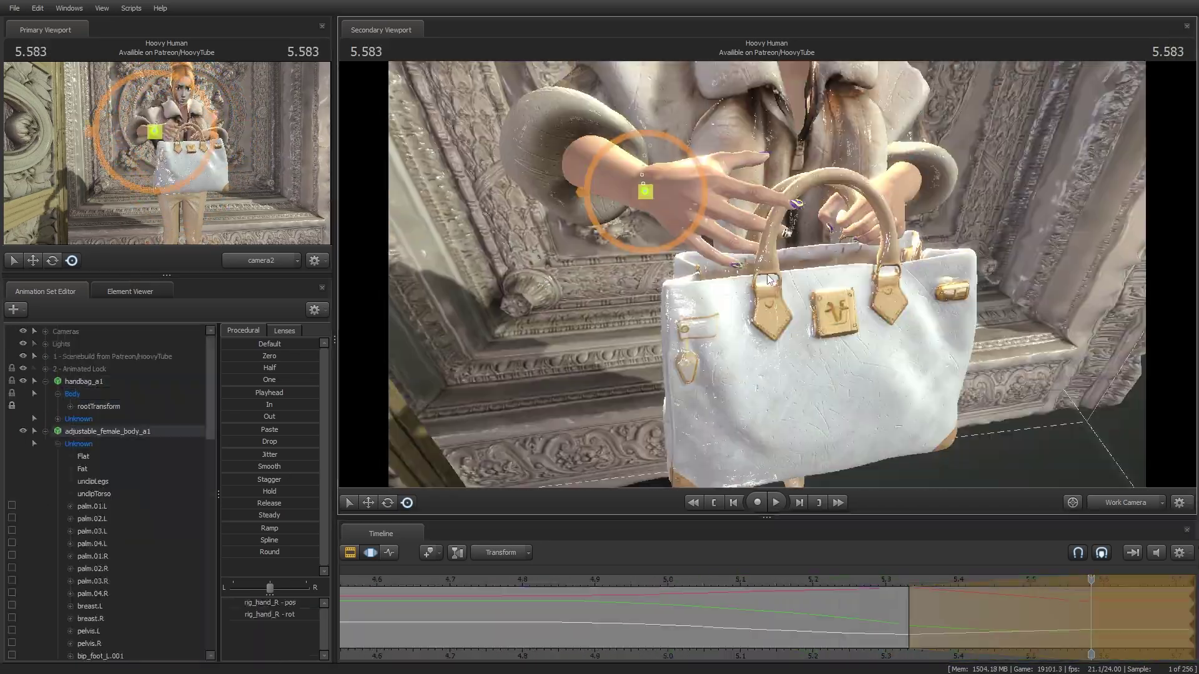
pyautogui.click(782, 316)
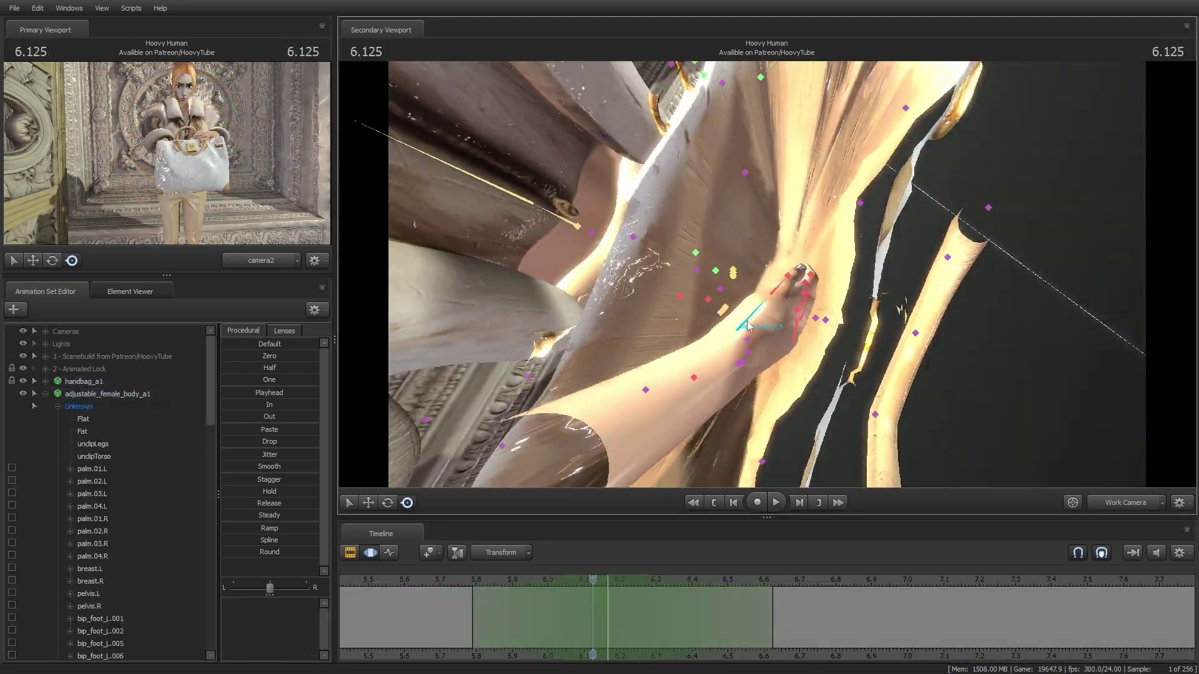
pyautogui.moveTo(747, 321); pyautogui.dragTo(834, 295)
pyautogui.click(801, 307)
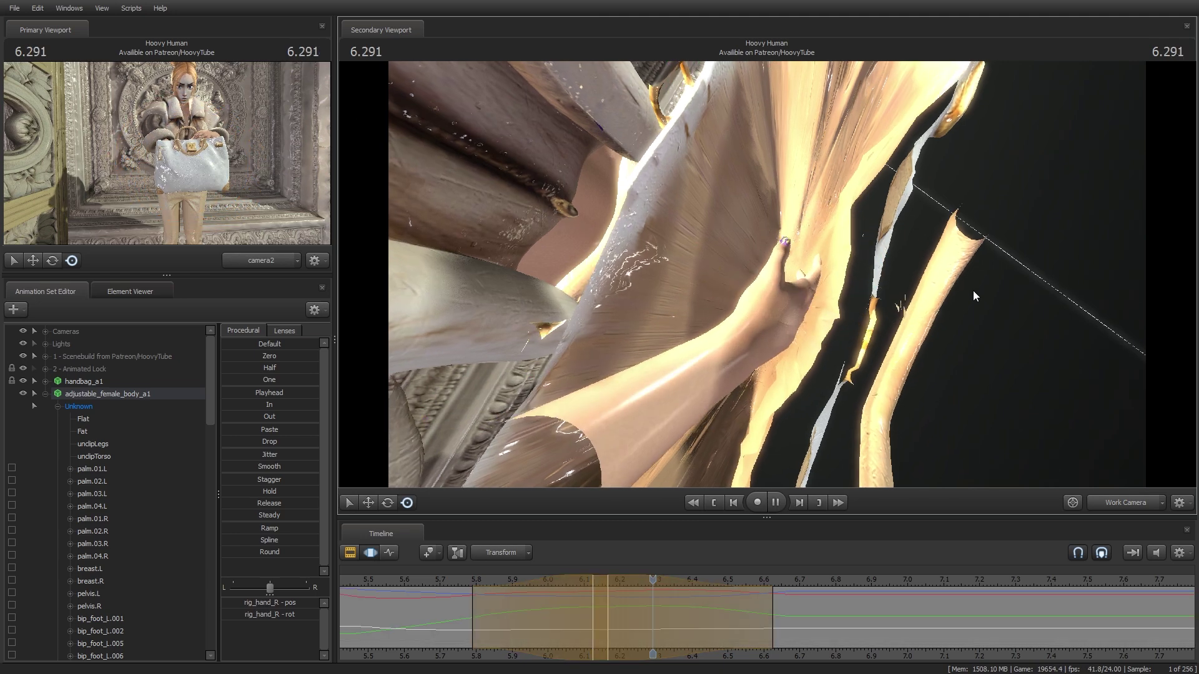
pyautogui.moveTo(614, 594); pyautogui.dragTo(1189, 598)
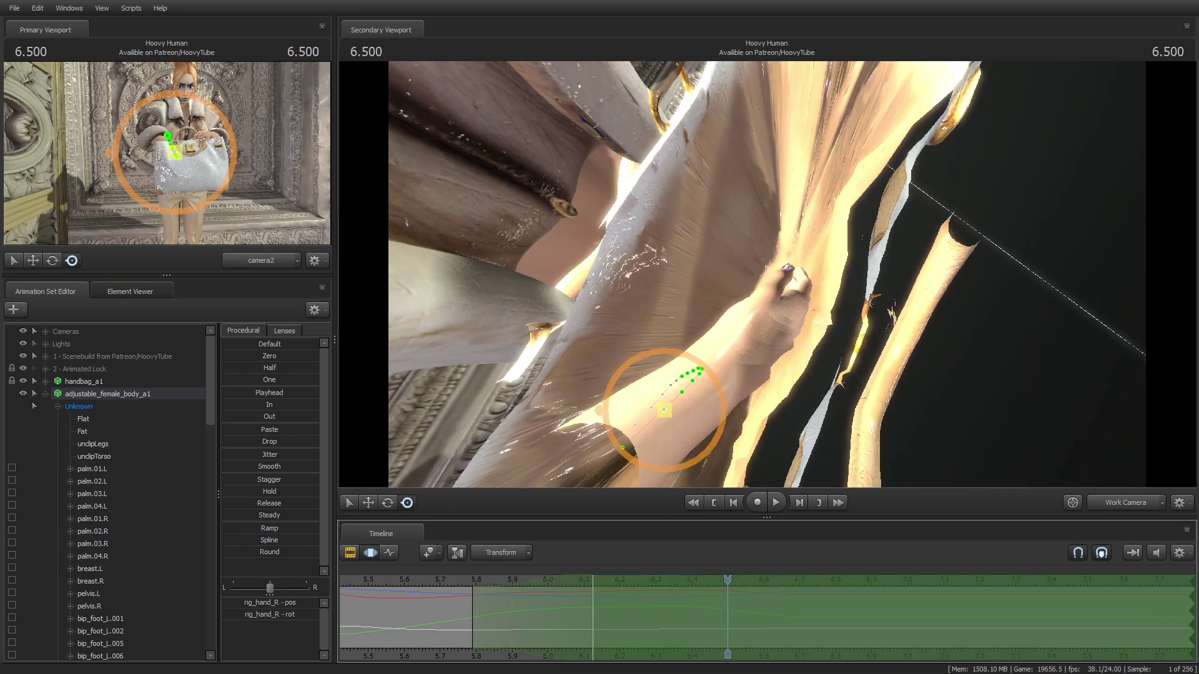
pyautogui.click(108, 432)
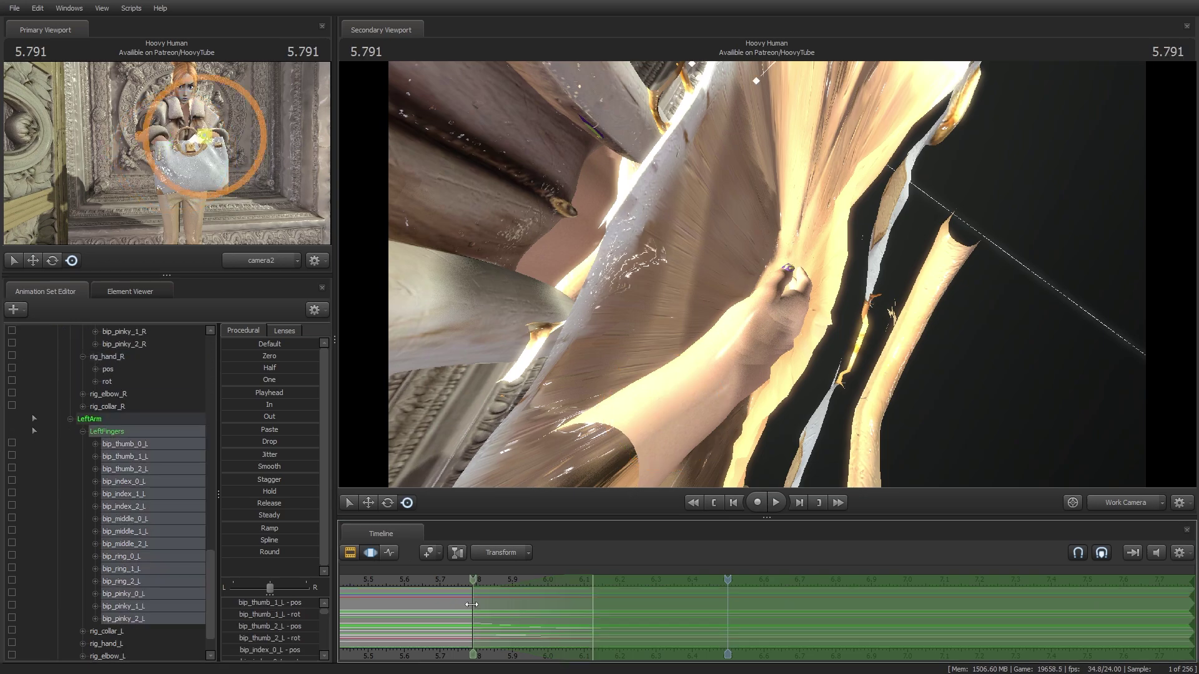
pyautogui.moveTo(471, 604); pyautogui.dragTo(489, 568)
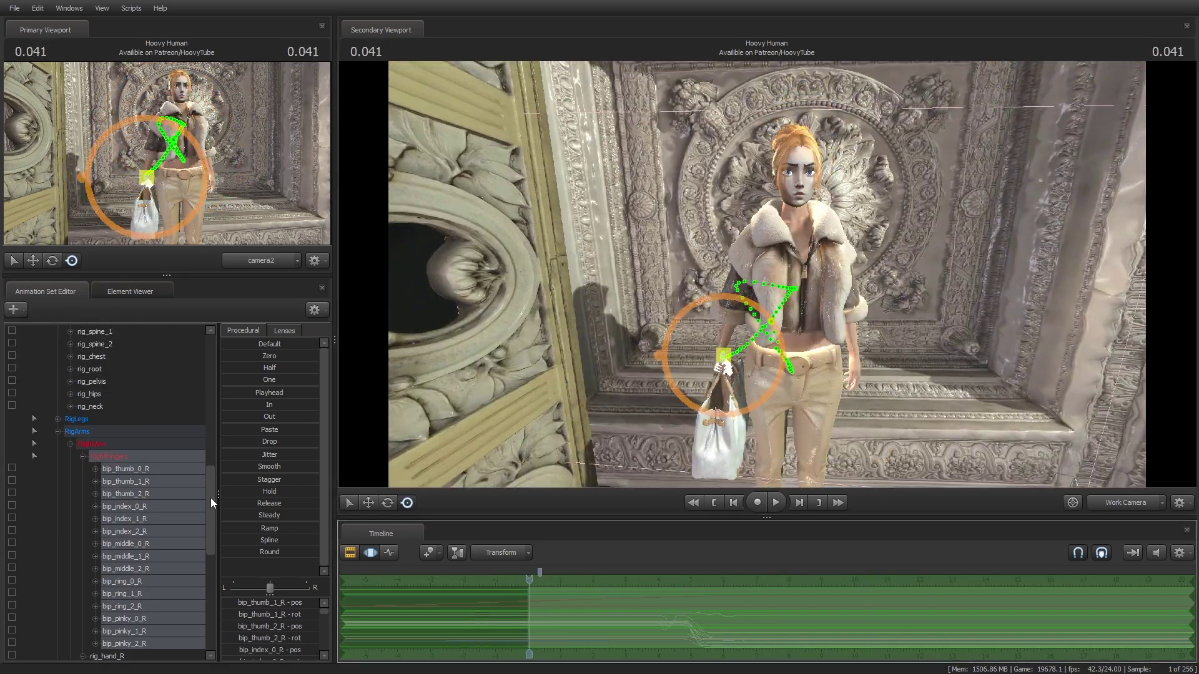
# Stop at about 6.5 s and select rig_hand_R together with the iphone13promax1 rootTransform.
pyautogui.click(370, 553)
pyautogui.press('space')
pyautogui.click(740, 574)
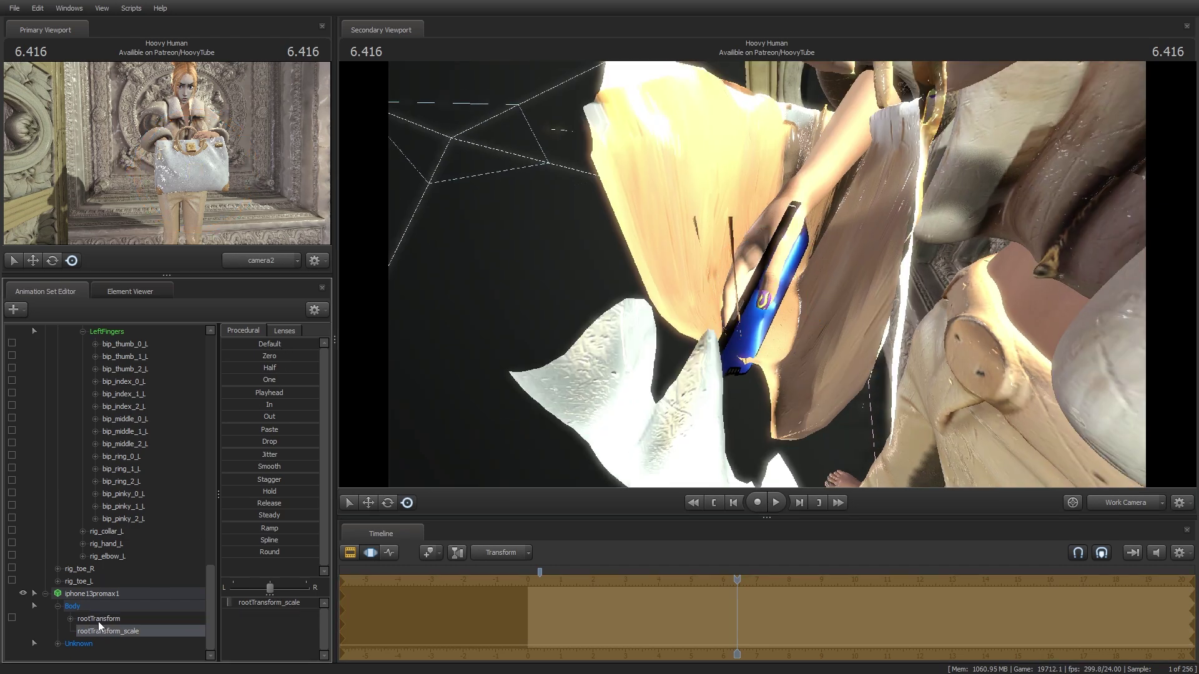
pyautogui.click(99, 619)
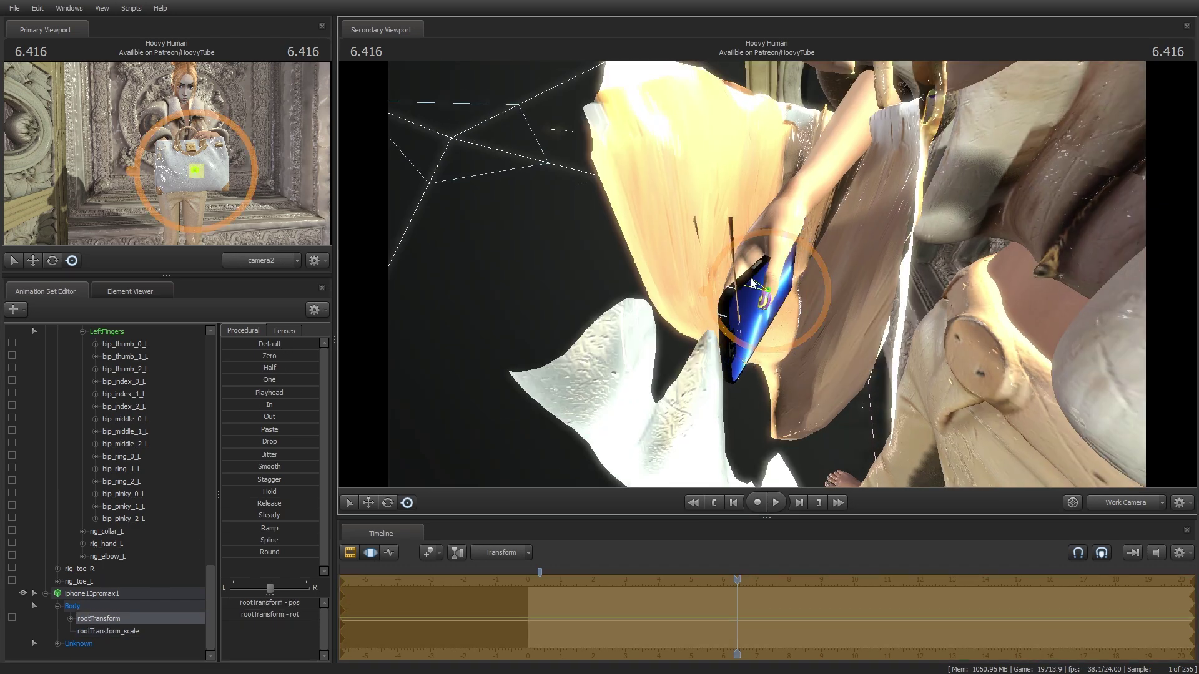
pyautogui.moveTo(877, 182); pyautogui.dragTo(738, 305)
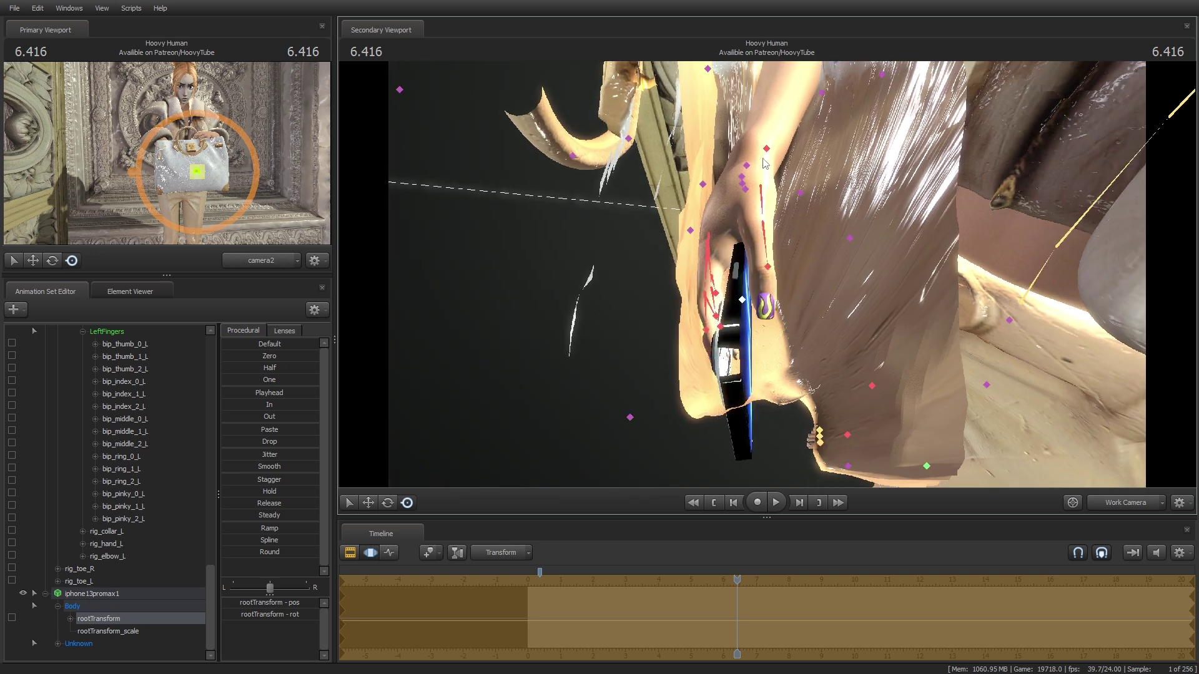
pyautogui.click(753, 180)
pyautogui.keyDown('ctrl'); pyautogui.click(100, 618); pyautogui.keyUp('ctrl')
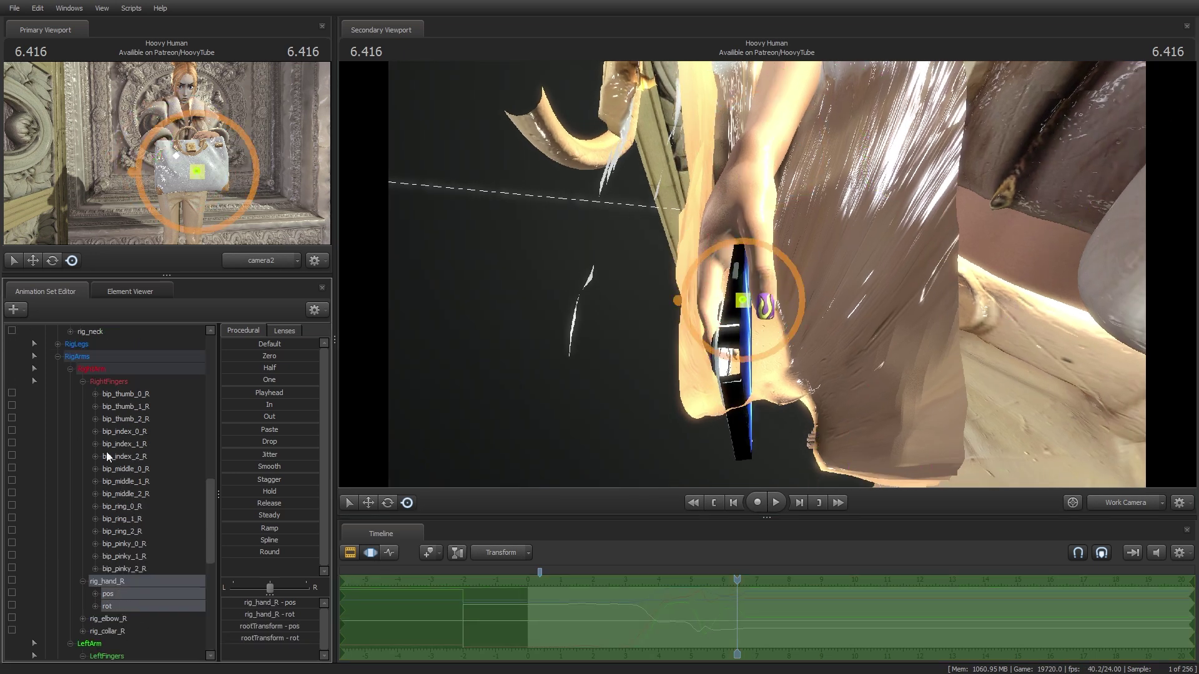
pyautogui.click(83, 381)
# With only the phone's rootTransform selected, Select All Time and set the time to 6.375.
pyautogui.click(140, 410)
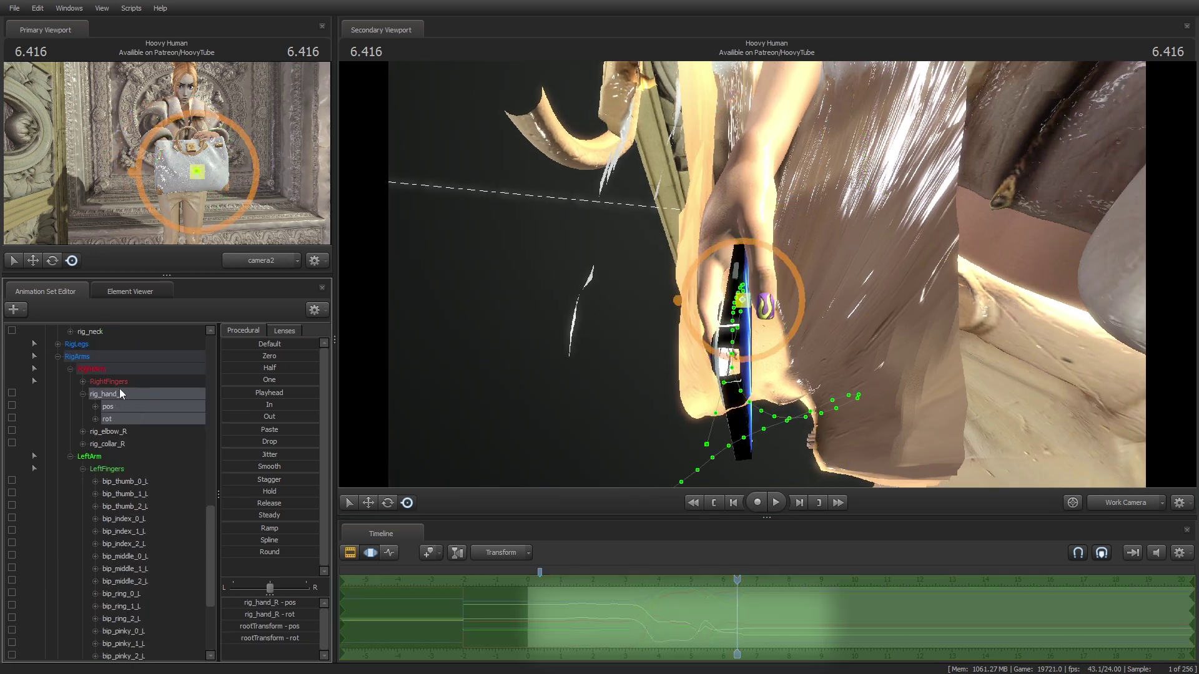
pyautogui.click(71, 456)
pyautogui.moveTo(662, 579); pyautogui.dragTo(733, 580)
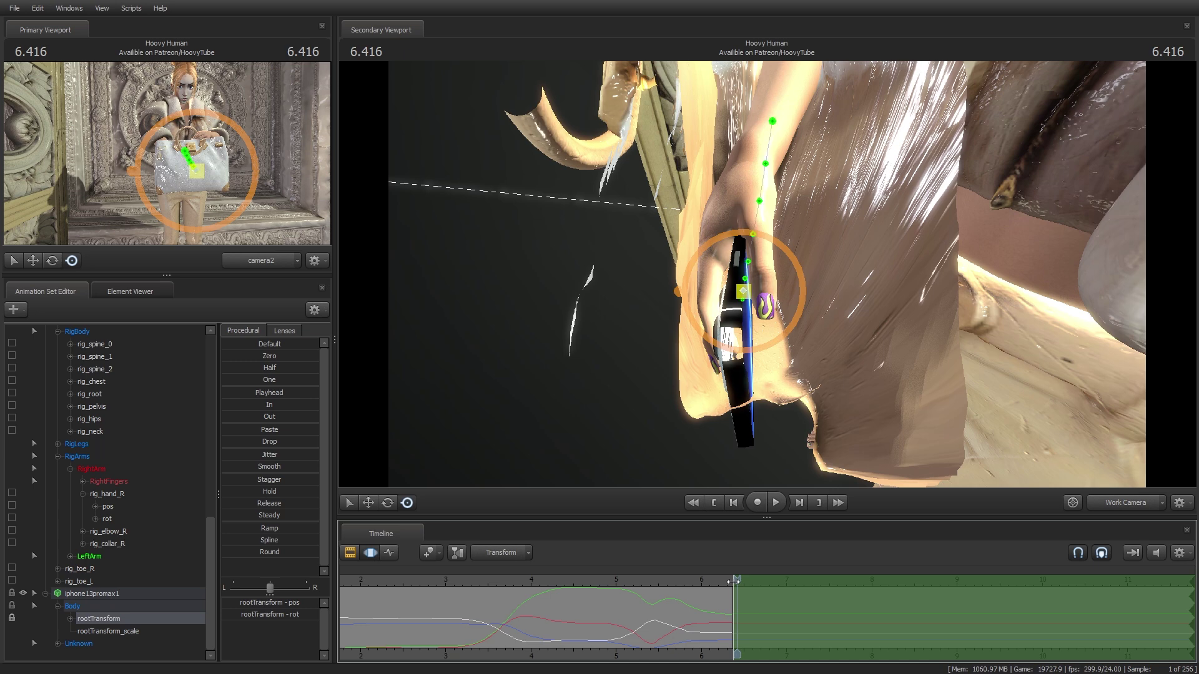
pyautogui.rightClick(736, 586)
pyautogui.click(783, 433)
pyautogui.click(735, 578)
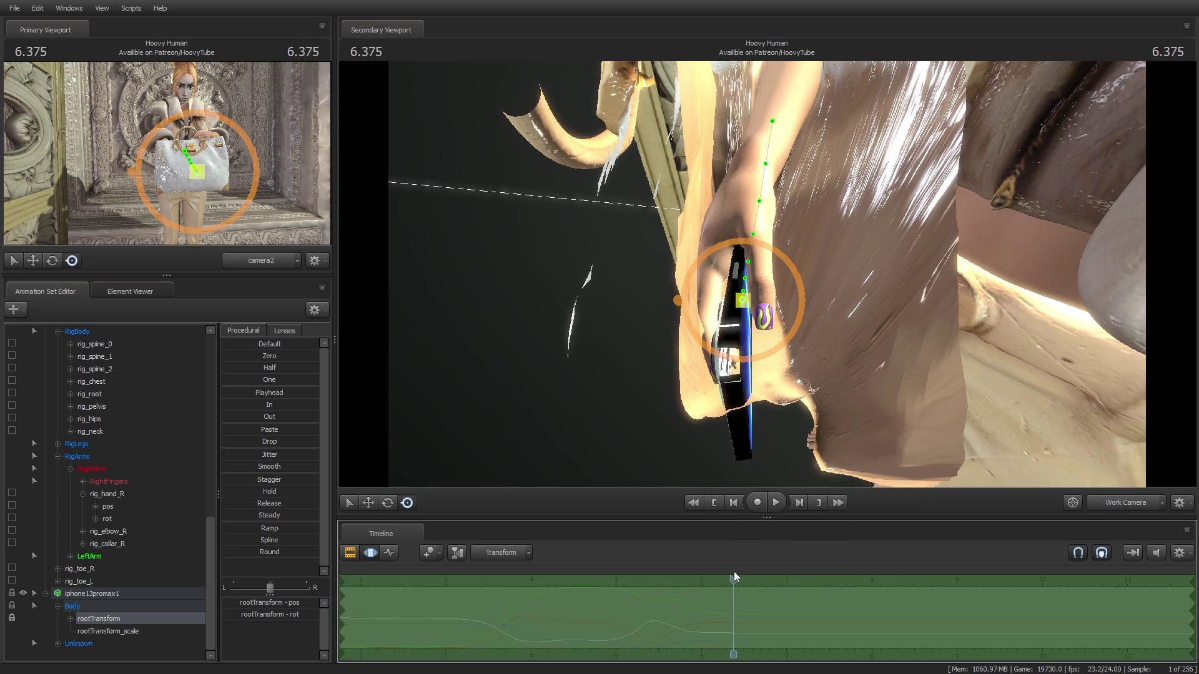
pyautogui.click(737, 577)
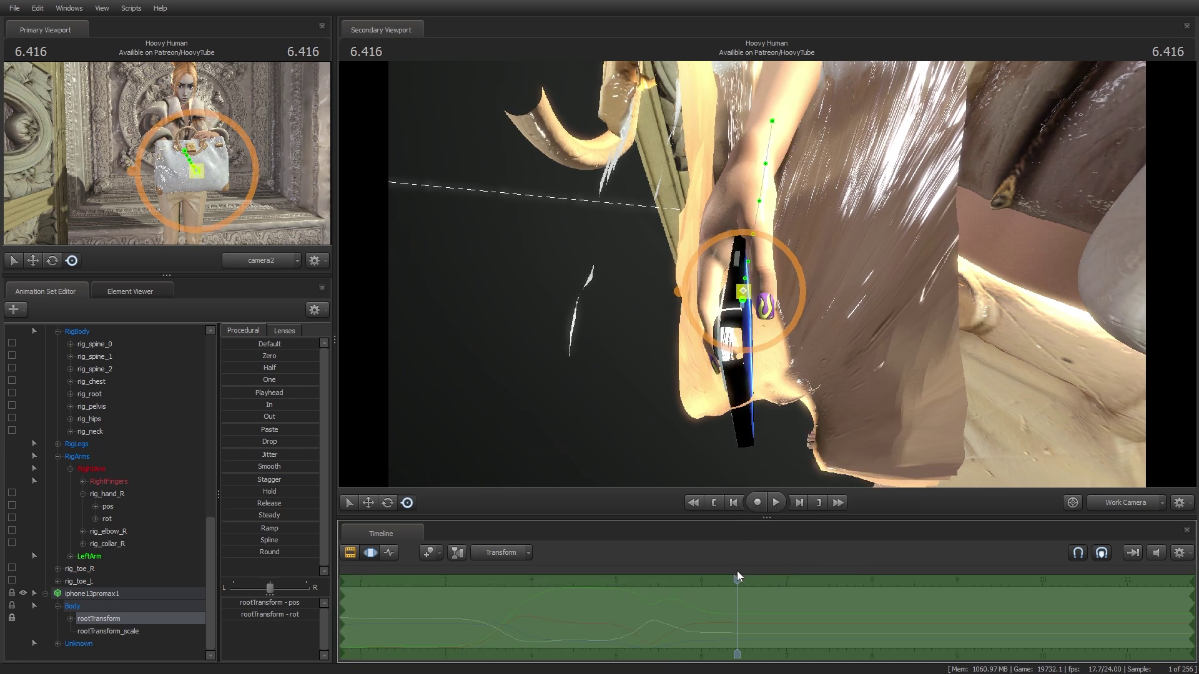
pyautogui.click(735, 577)
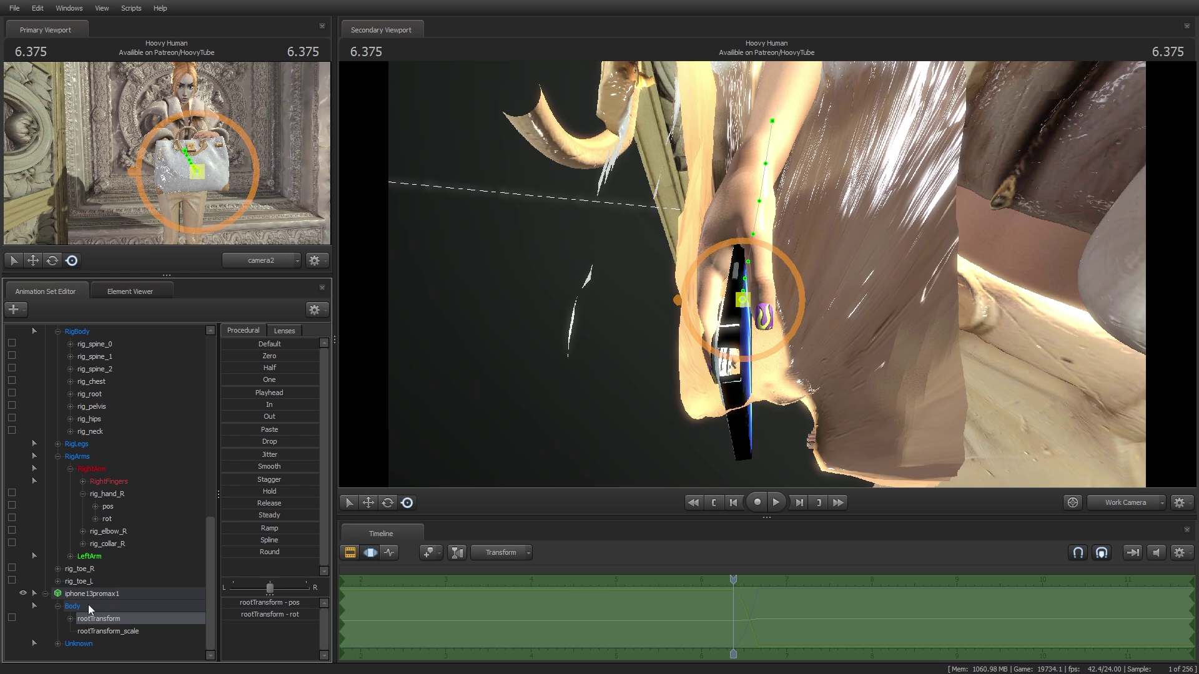
# Select the handbag's bend_r_b1 bone, open its options, and check the phone's motion to 7.166.
pyautogui.scroll(3, 83, 503)
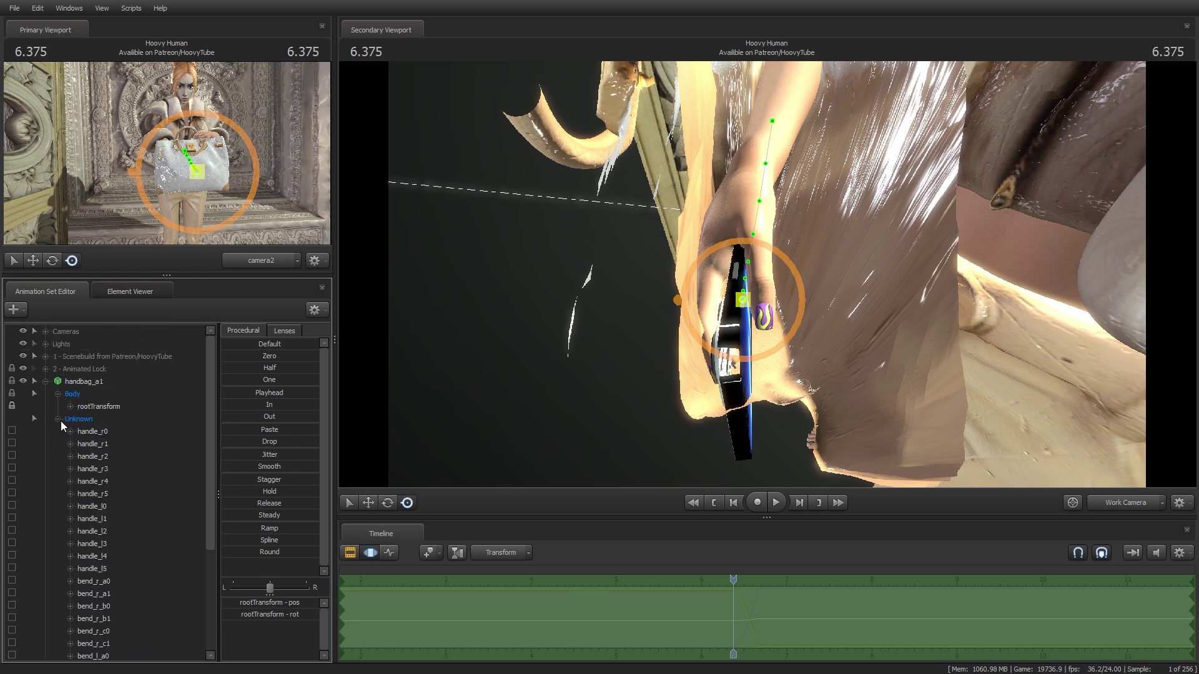
pyautogui.scroll(-1, 114, 442)
pyautogui.scroll(1, 114, 442)
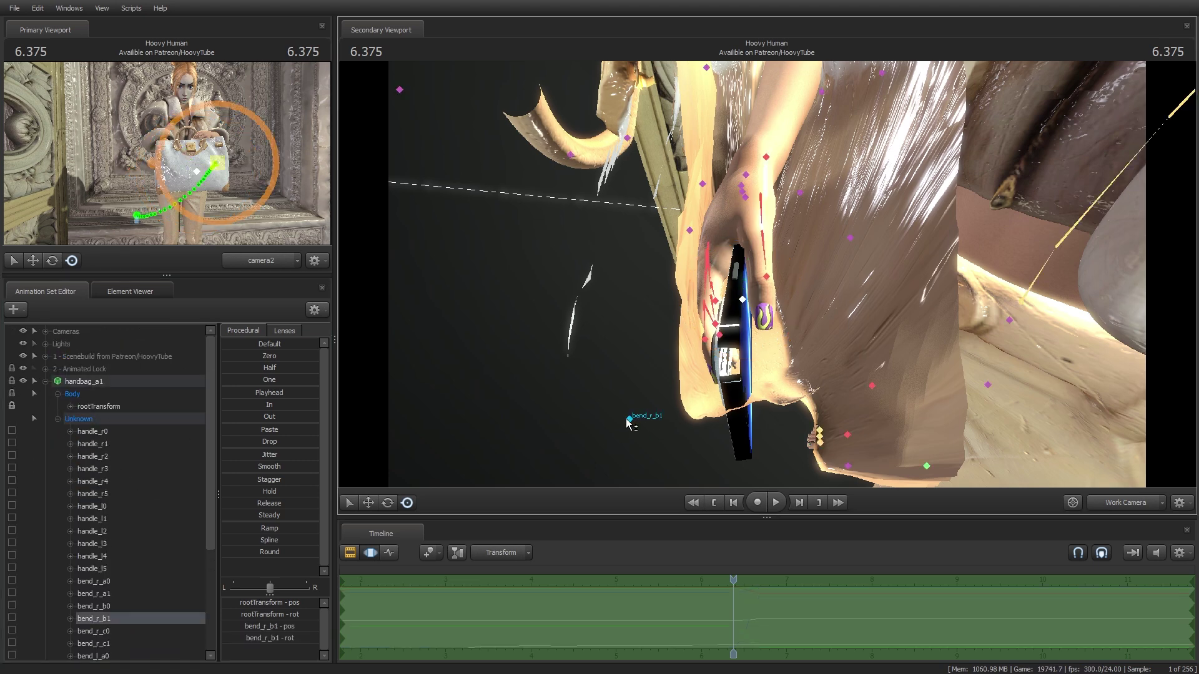
pyautogui.click(629, 419)
pyautogui.scroll(-4, 110, 520)
pyautogui.rightClick(102, 469)
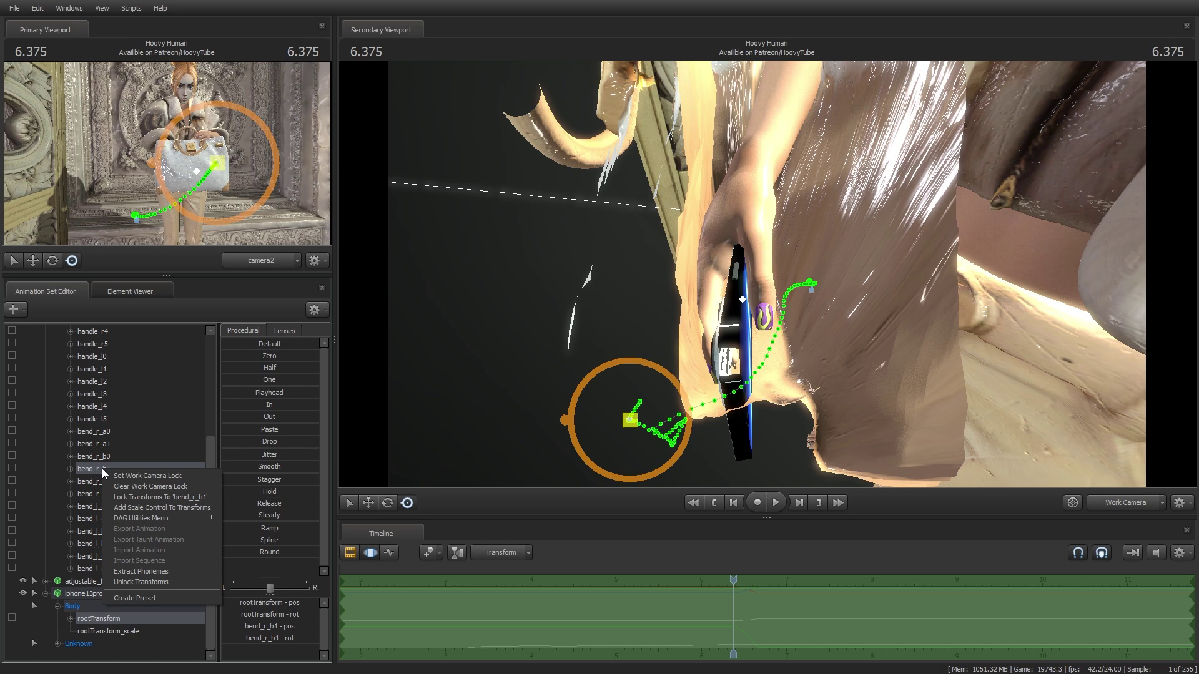
pyautogui.click(95, 469)
pyautogui.rightClick(110, 467)
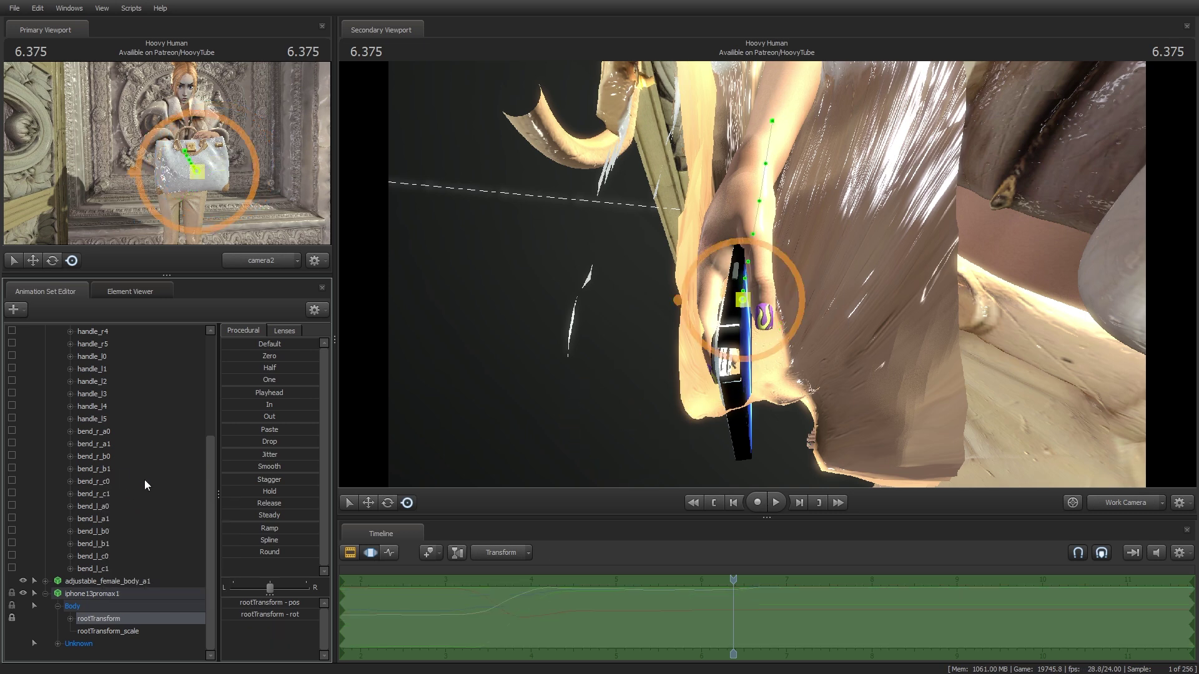
pyautogui.moveTo(733, 609)
pyautogui.mouseDown()
pyautogui.moveTo(809, 609)
pyautogui.moveTo(734, 610)
pyautogui.mouseUp()
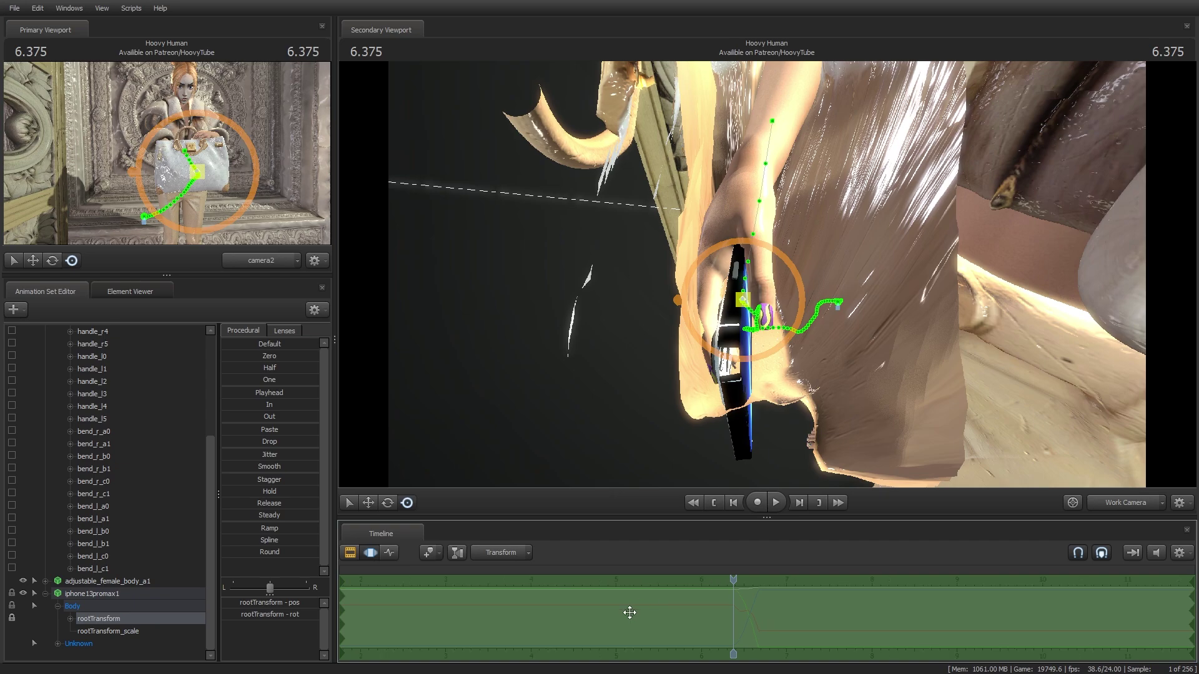
pyautogui.press('space')
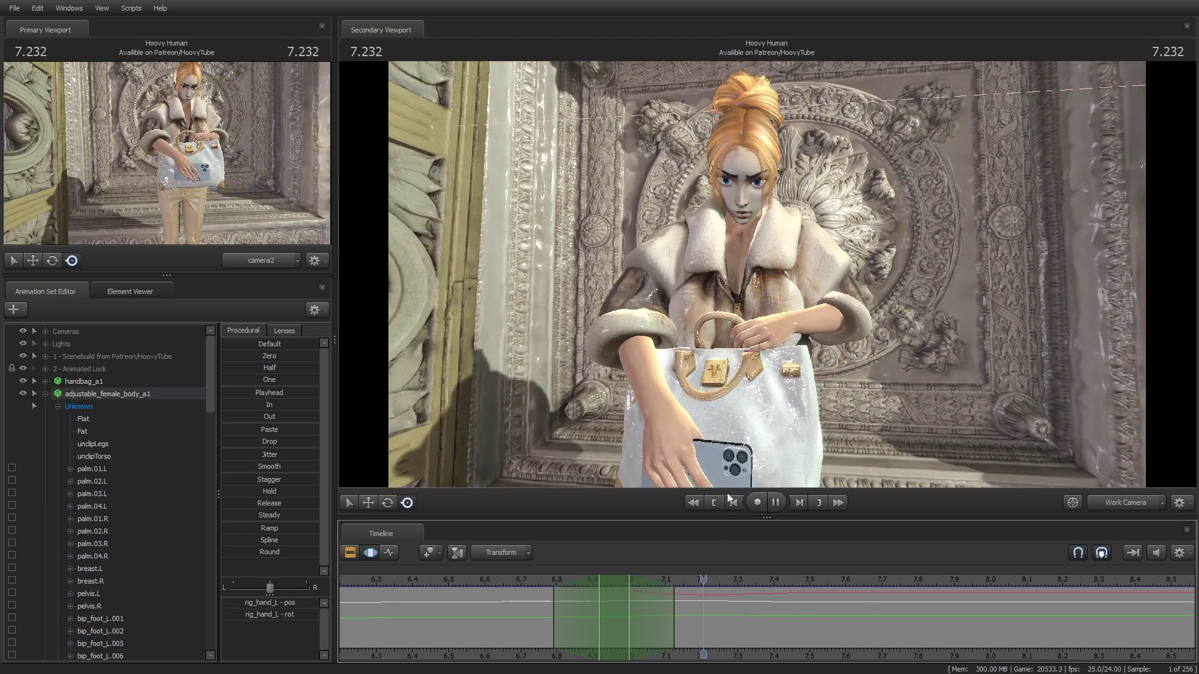
# Widen the time range around 7 s and select the left index base, thumb base and hand controls.
pyautogui.click(108, 331)
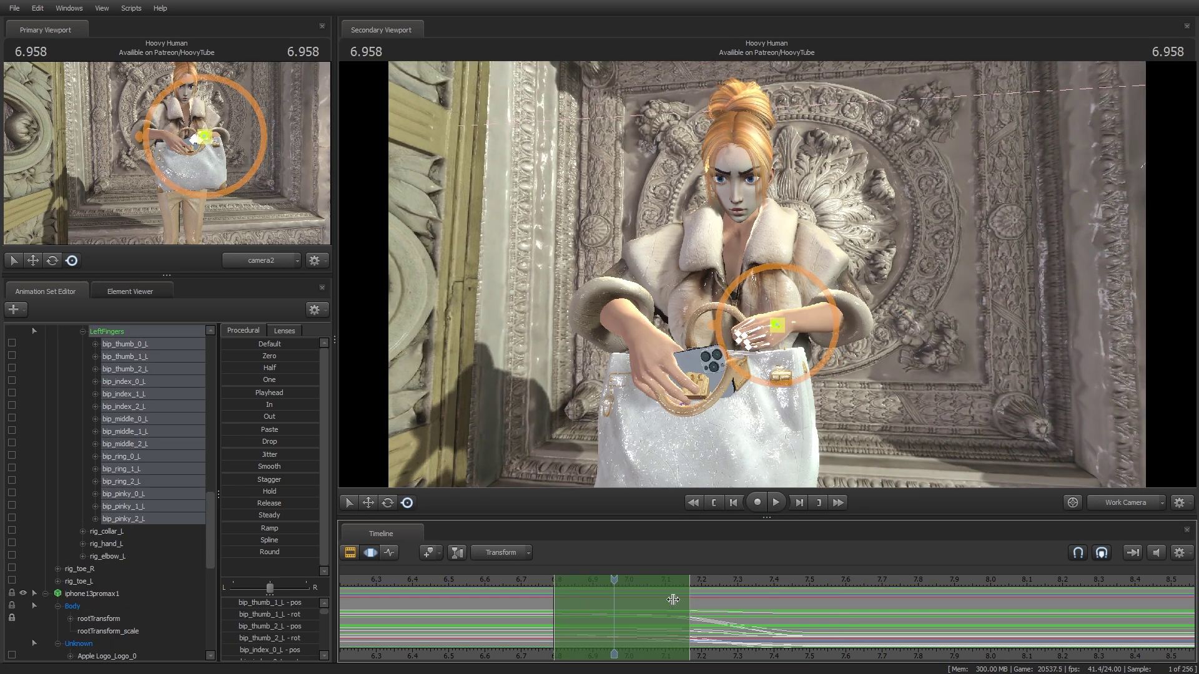
pyautogui.moveTo(634, 601); pyautogui.dragTo(674, 602)
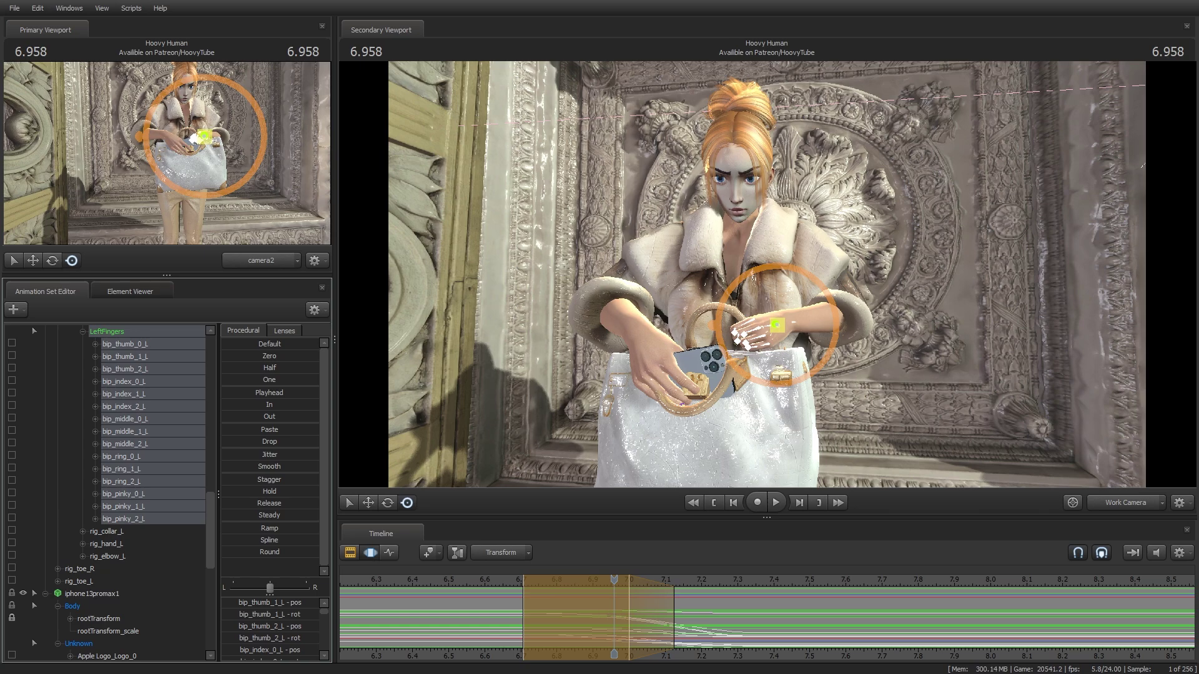
pyautogui.press('space')
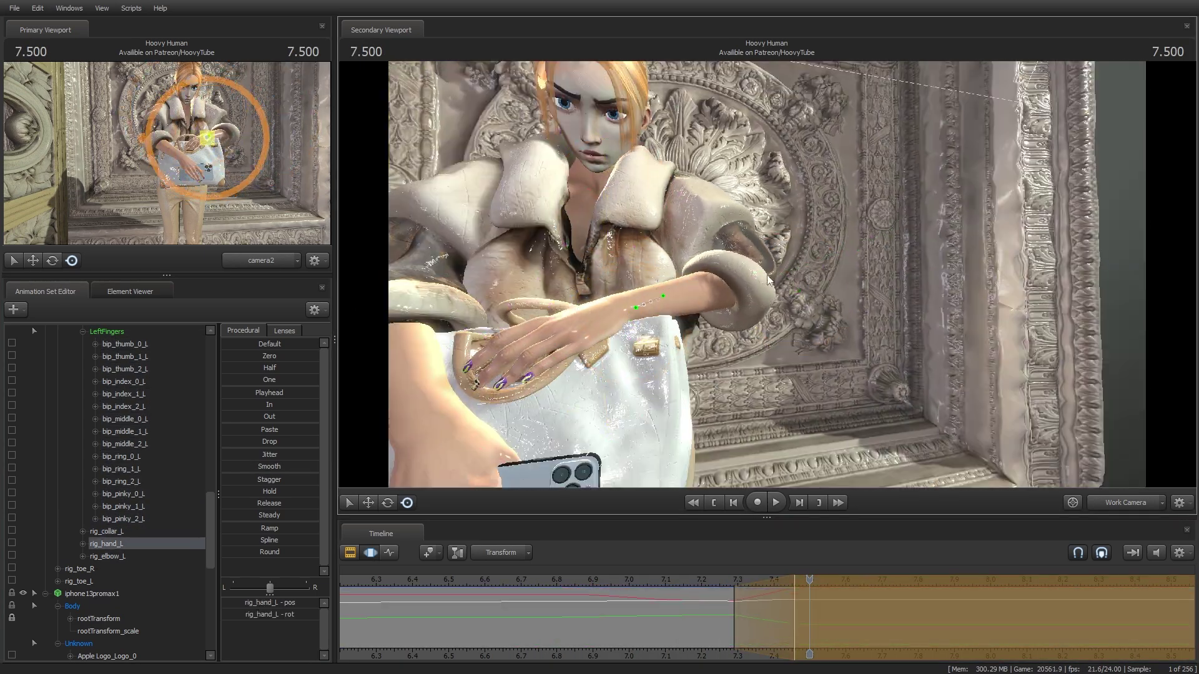
pyautogui.moveTo(781, 281); pyautogui.dragTo(687, 292)
pyautogui.click(687, 292)
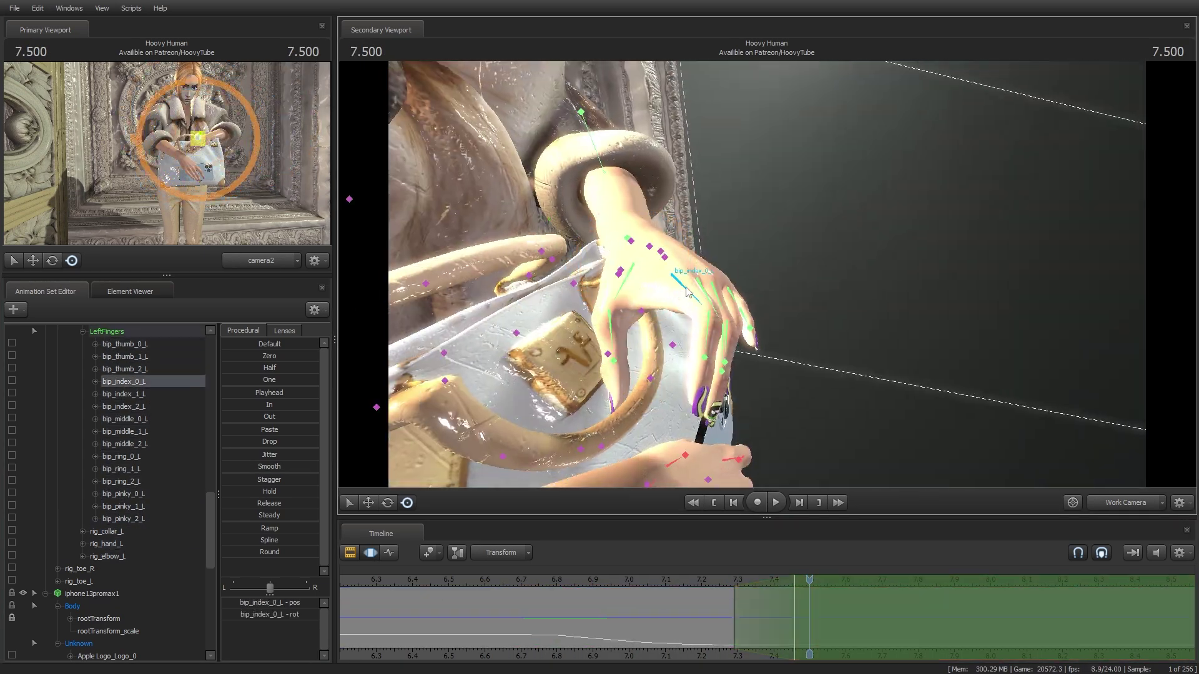
pyautogui.scroll(-5, 687, 293)
pyautogui.press('Right')
pyautogui.click(823, 294)
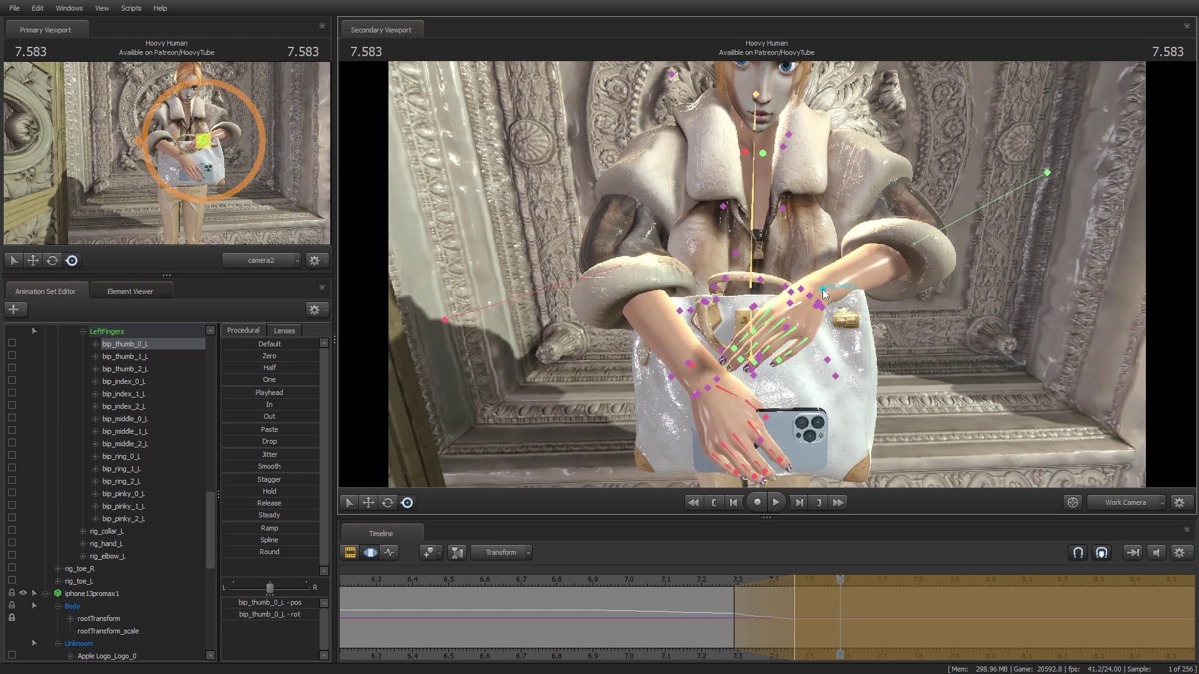
pyautogui.click(767, 297)
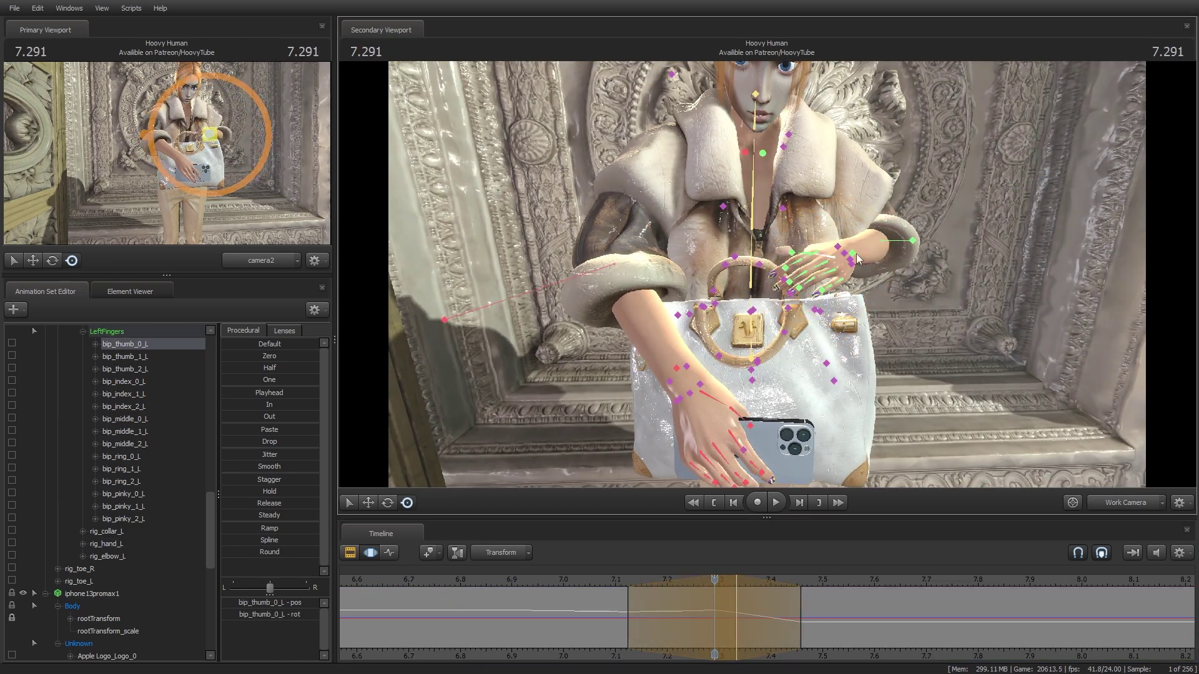
pyautogui.press('space')
# Curl the left index finger's middle joint around the bag handle.
pyautogui.click(108, 393)
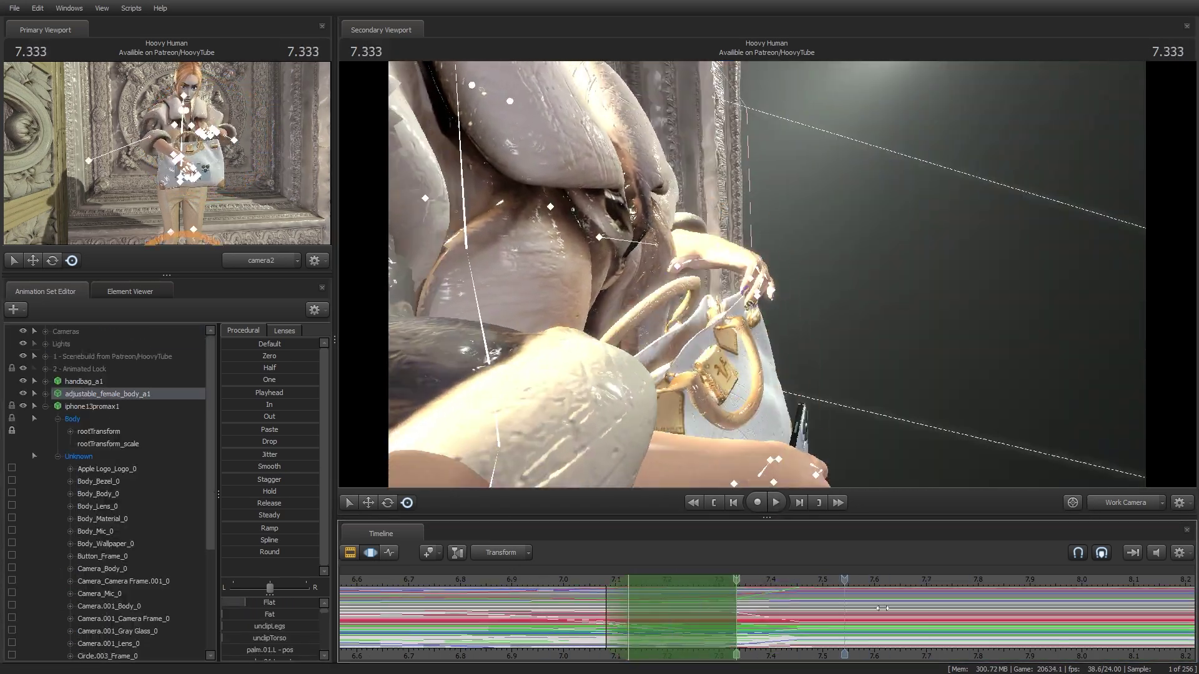
pyautogui.press('space')
pyautogui.click(796, 279)
pyautogui.moveTo(796, 279); pyautogui.dragTo(718, 253, button='right')
pyautogui.moveTo(729, 279); pyautogui.dragTo(751, 324)
pyautogui.click(707, 343)
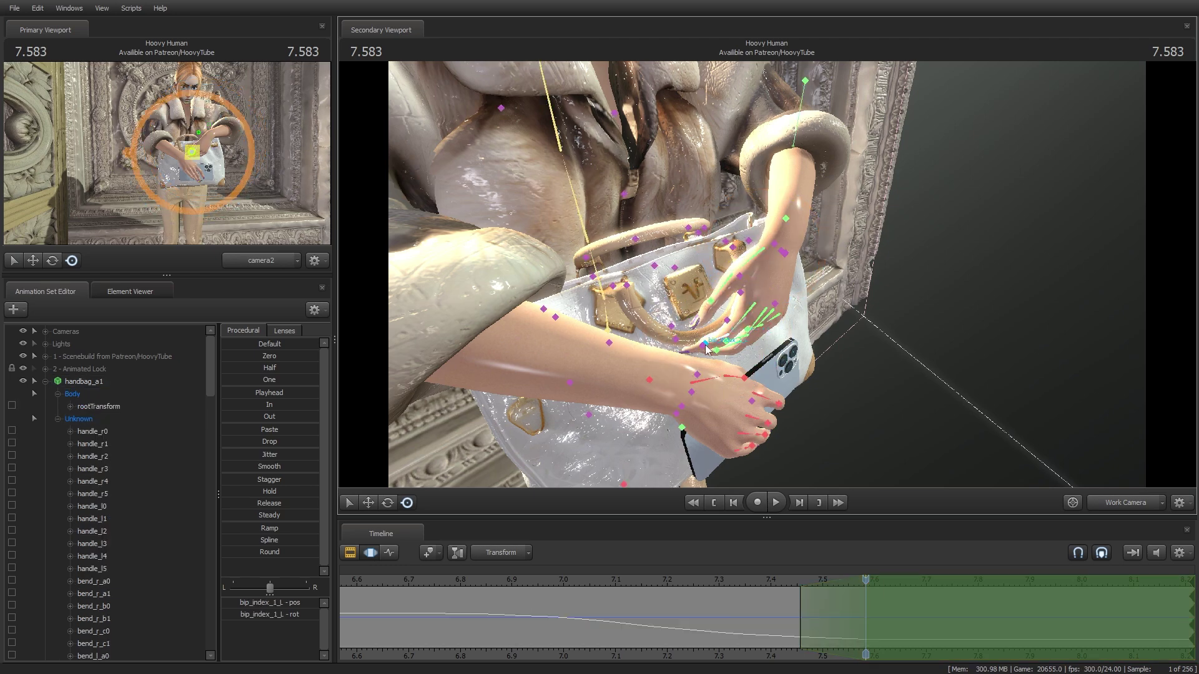
pyautogui.moveTo(637, 286); pyautogui.dragTo(625, 275, button='right')
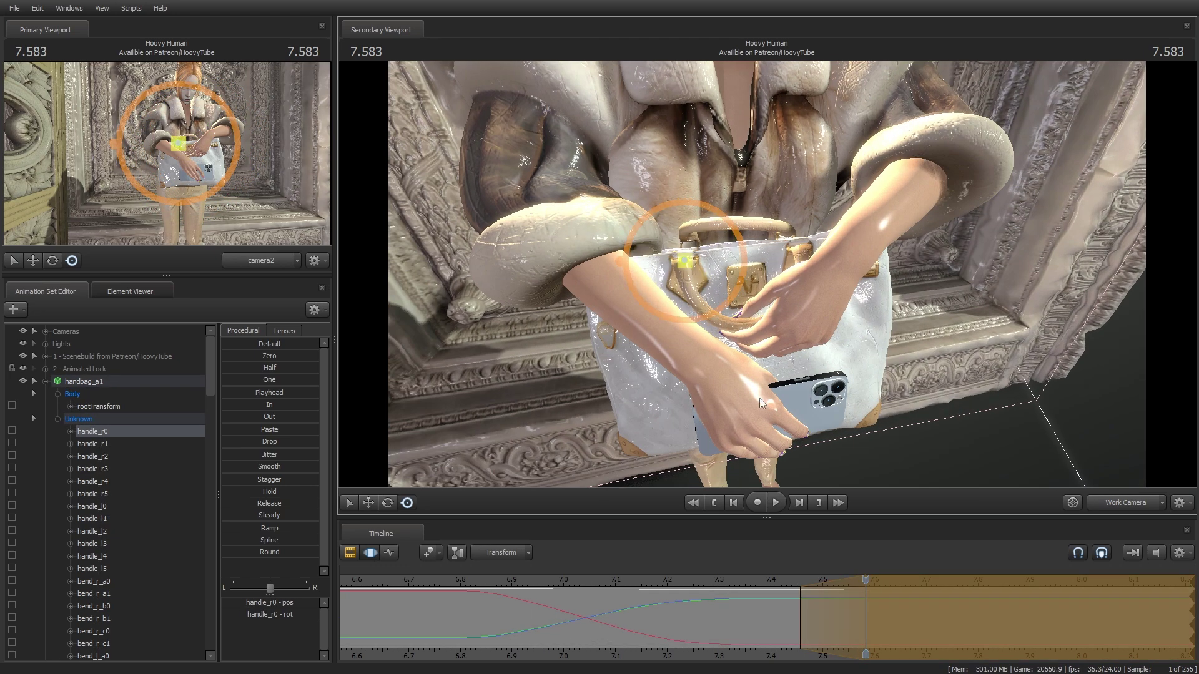
# At 7.750 select the handle_l1 control, then review the pose at 7.291 and 7.666.
pyautogui.click(760, 580)
pyautogui.click(952, 579)
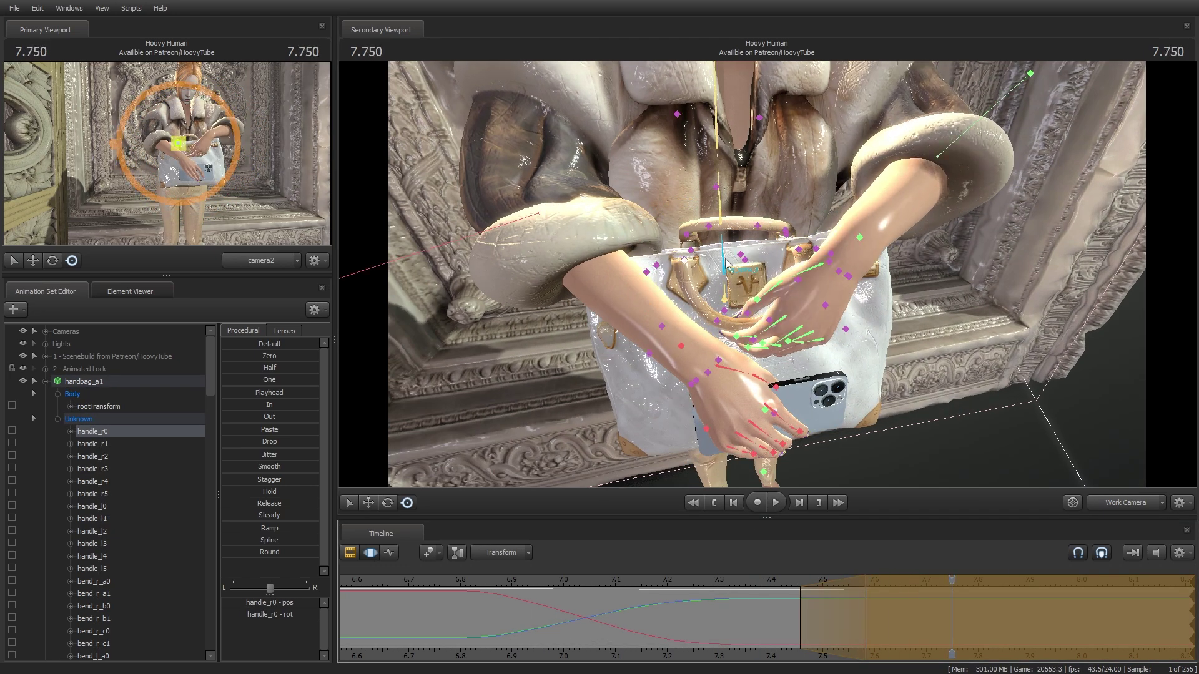
pyautogui.click(682, 237)
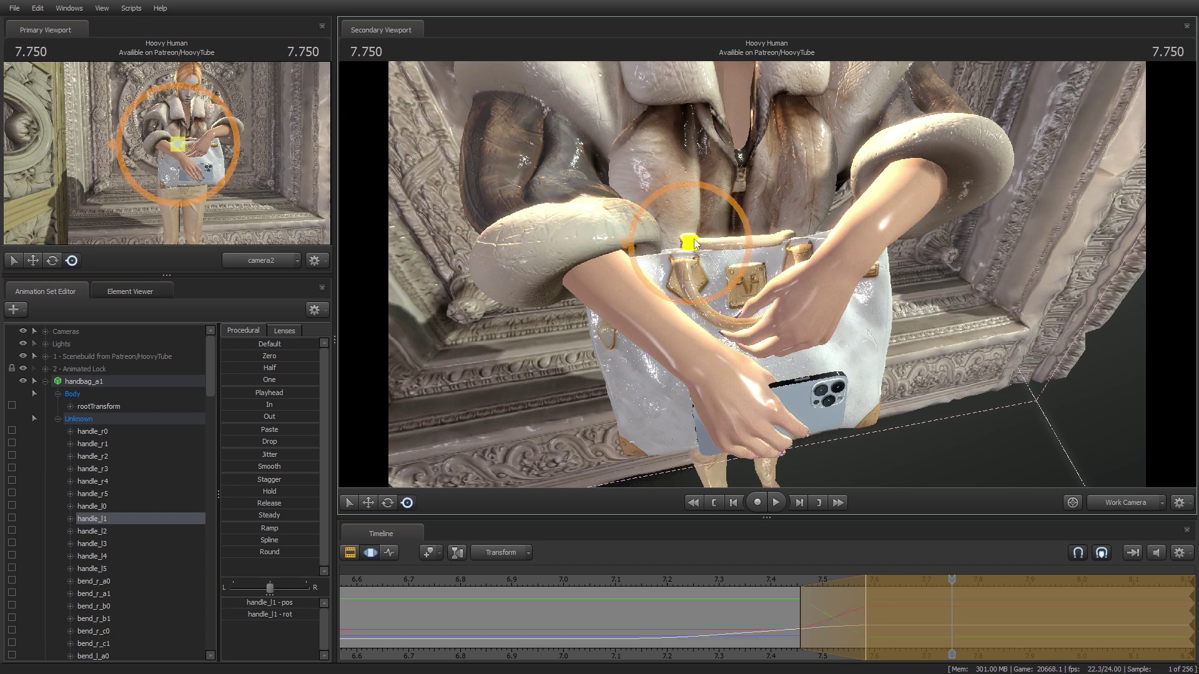
pyautogui.click(719, 581)
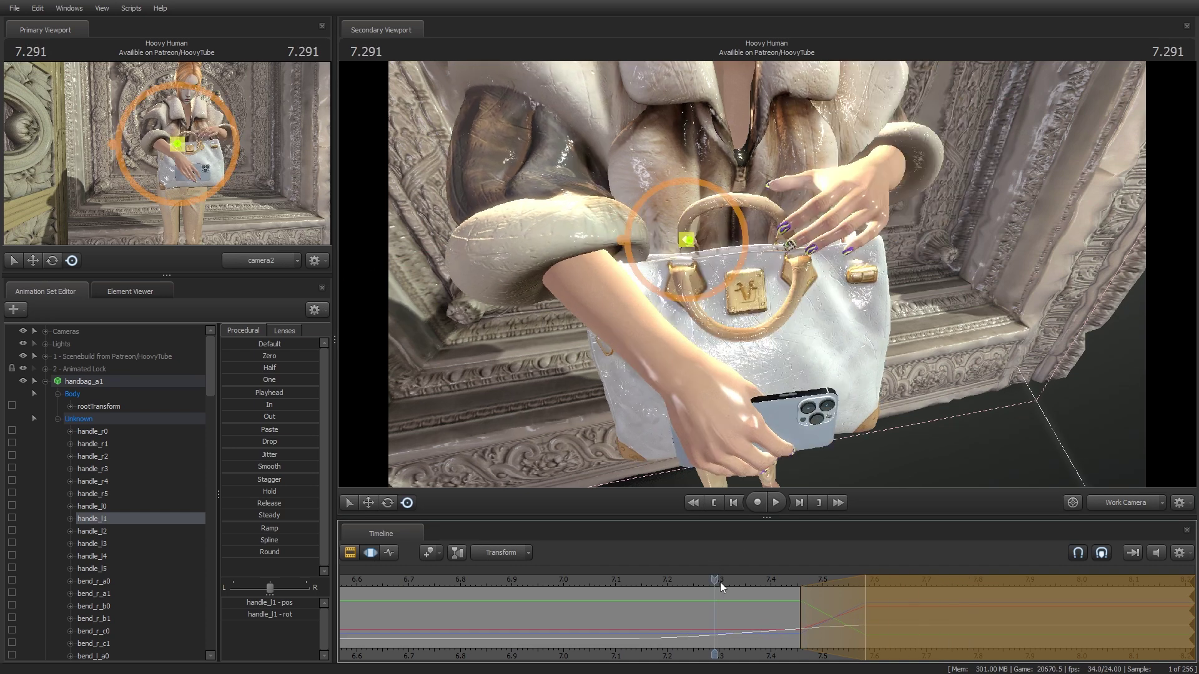
pyautogui.click(910, 579)
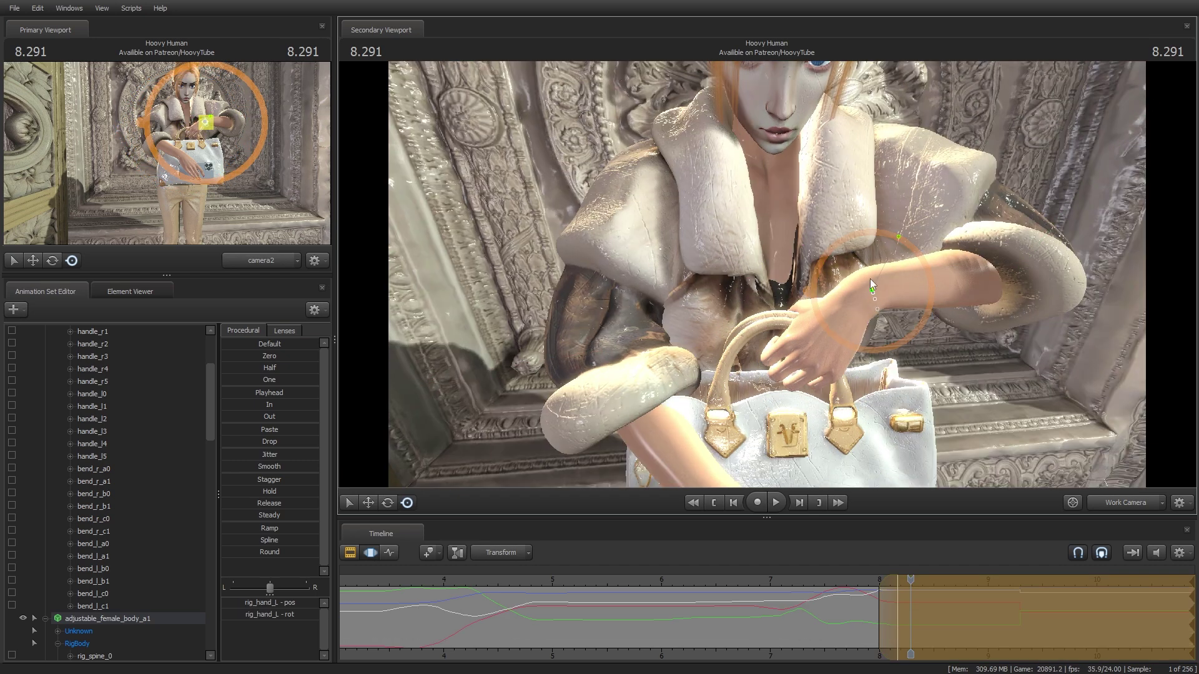
# Select the left middle finger's base joint and play back the grab on the handles.
pyautogui.click(802, 346)
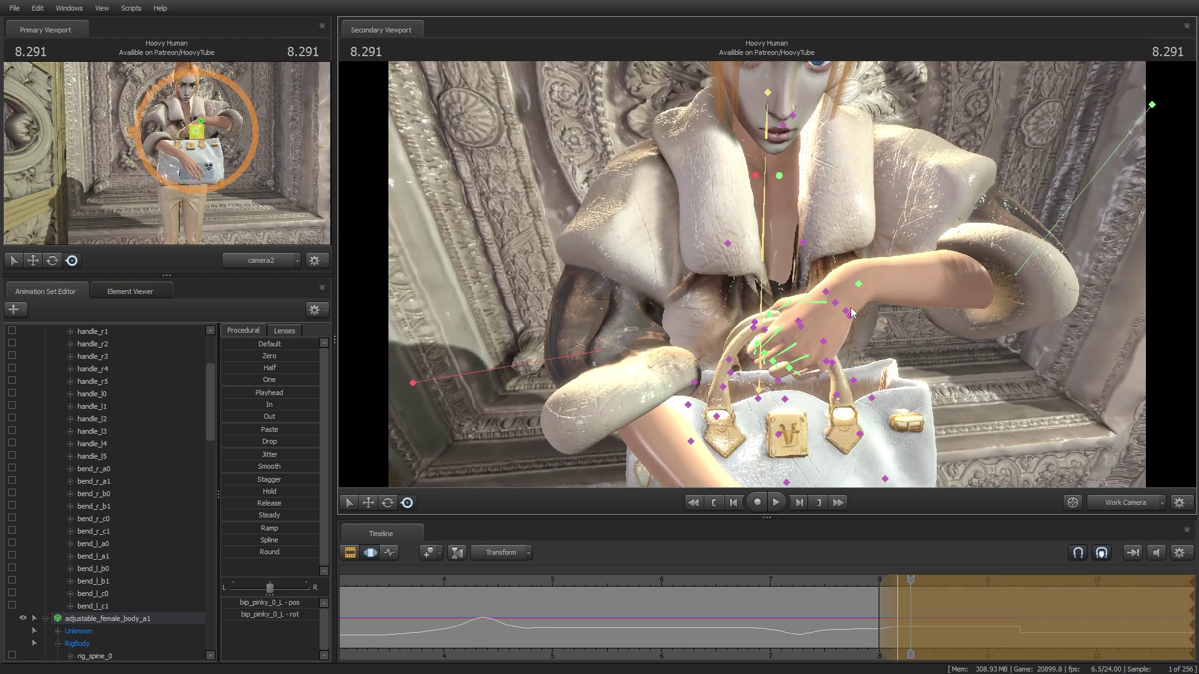
pyautogui.press('space')
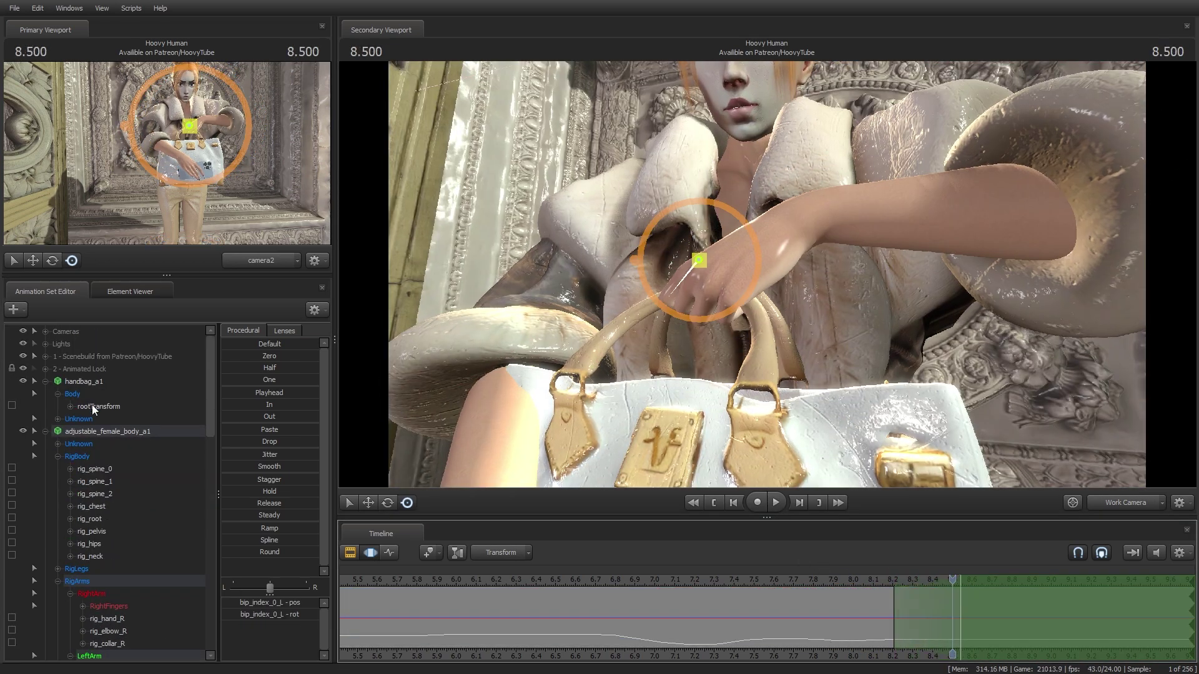
# Lock the handbag's rootTransform to the rig_hand_L control.
pyautogui.scroll(-1, 92, 435)
pyautogui.click(56, 420)
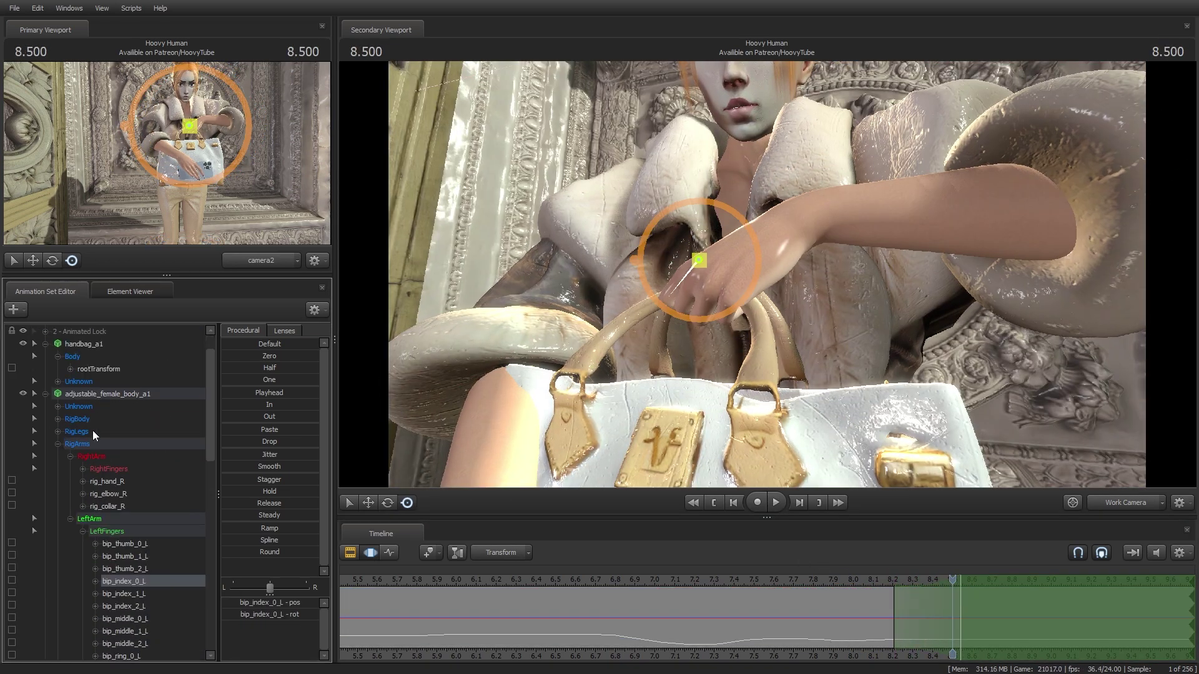
pyautogui.click(91, 369)
pyautogui.click(83, 532)
pyautogui.keyDown('ctrl'); pyautogui.click(105, 545); pyautogui.keyUp('ctrl')
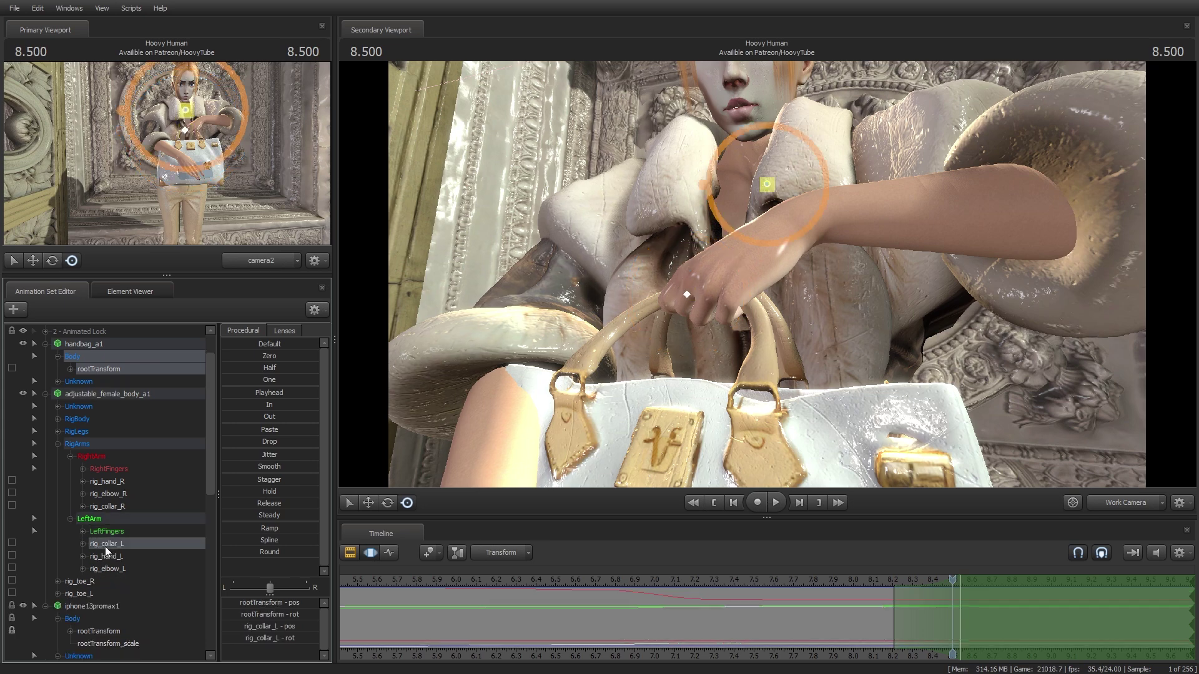
pyautogui.click(106, 555)
pyautogui.rightClick(116, 555)
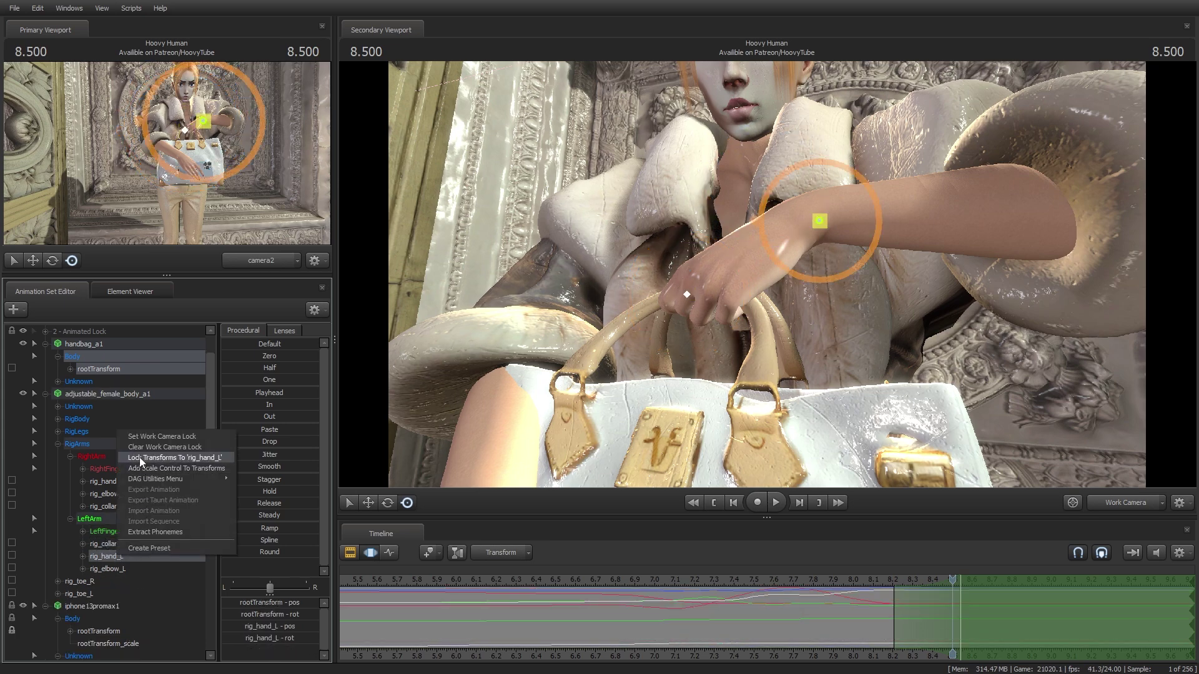
# Play back, adjust the right hand, left elbow and neck, and rotate the handbag to hang naturally.
pyautogui.press('space')
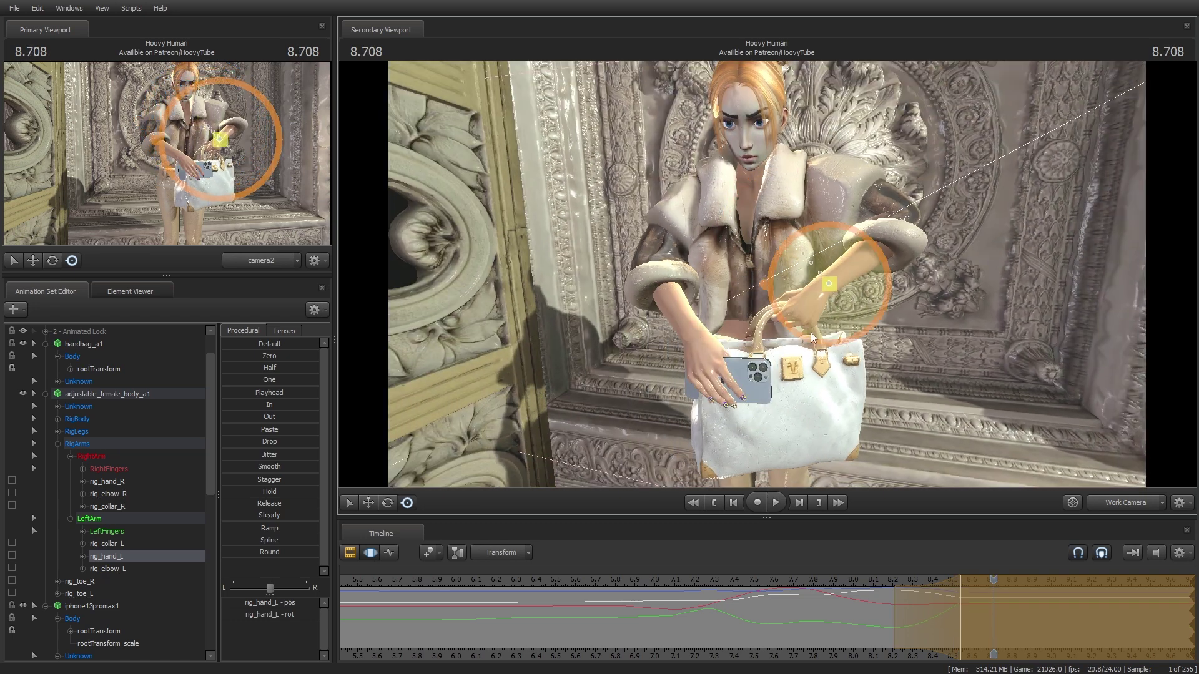
pyautogui.click(869, 580)
pyautogui.press('space')
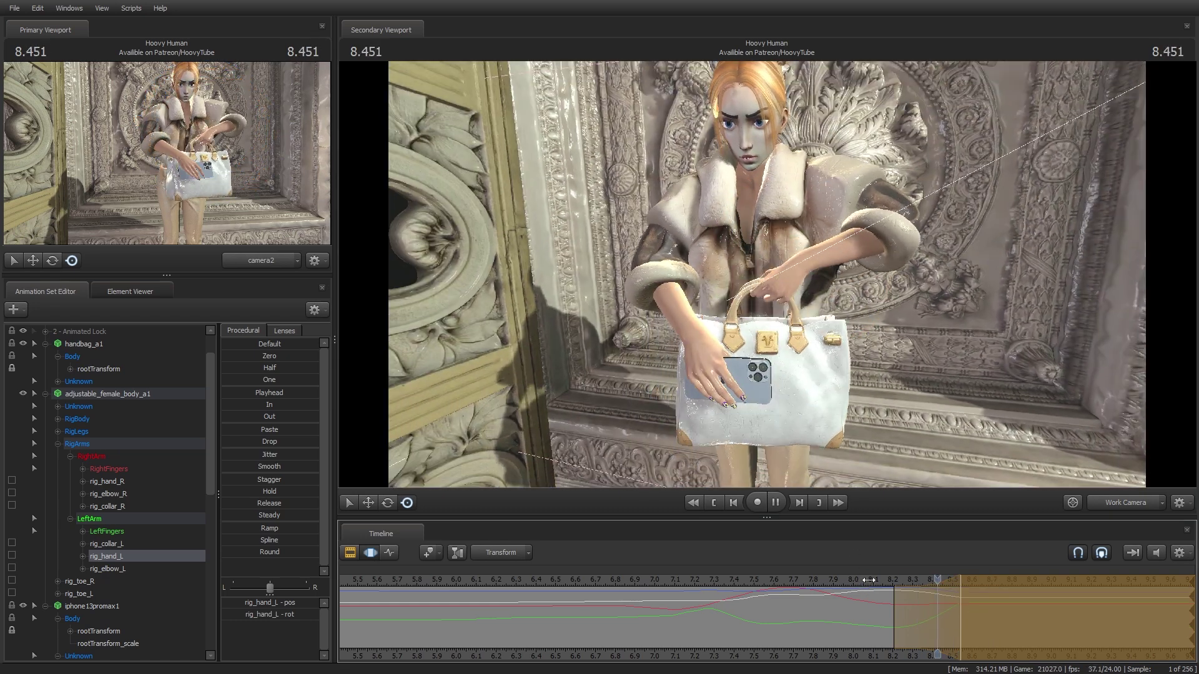
pyautogui.click(696, 343)
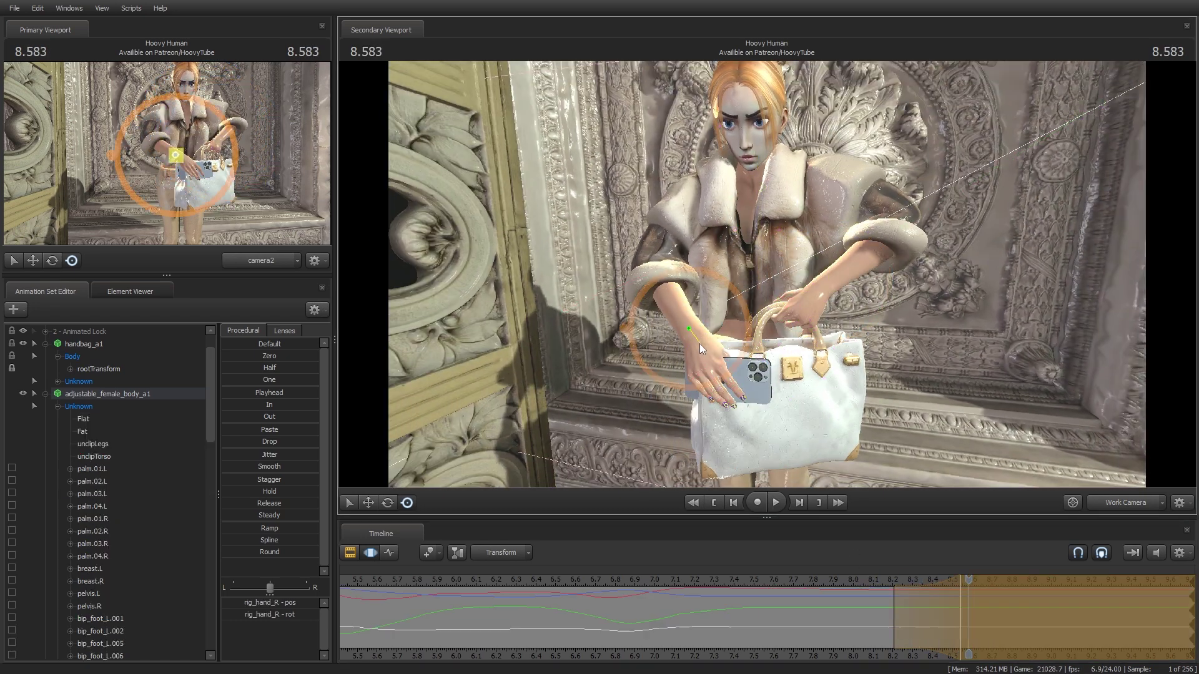
pyautogui.click(918, 220)
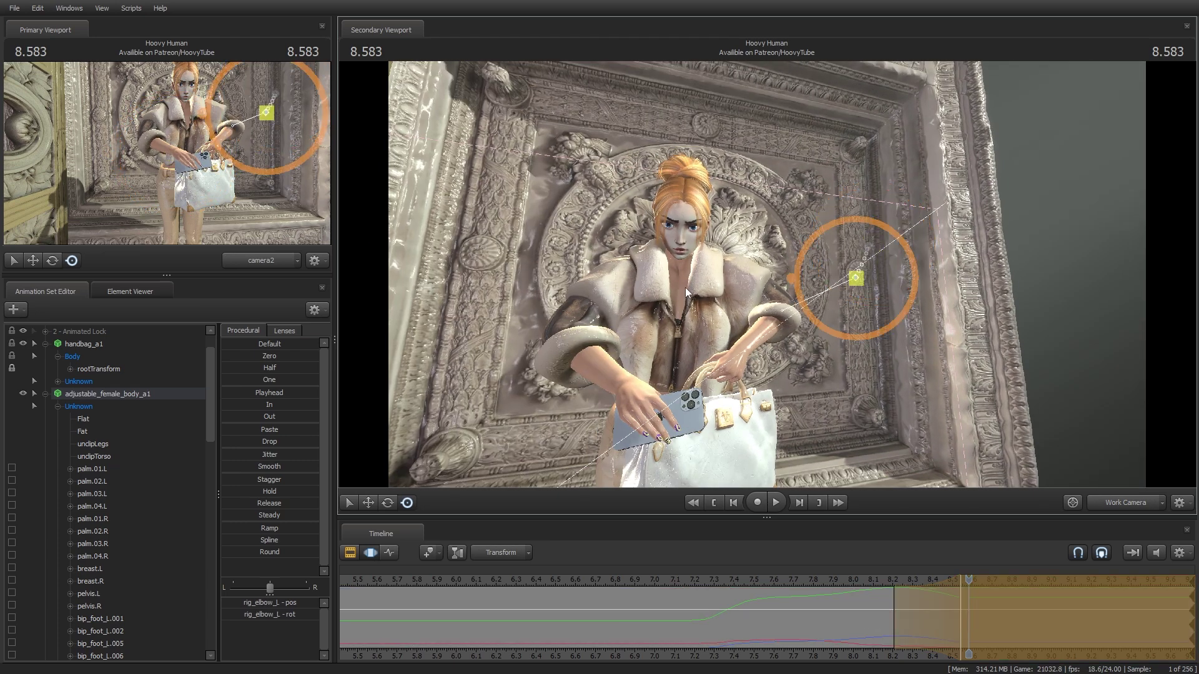
pyautogui.click(683, 297)
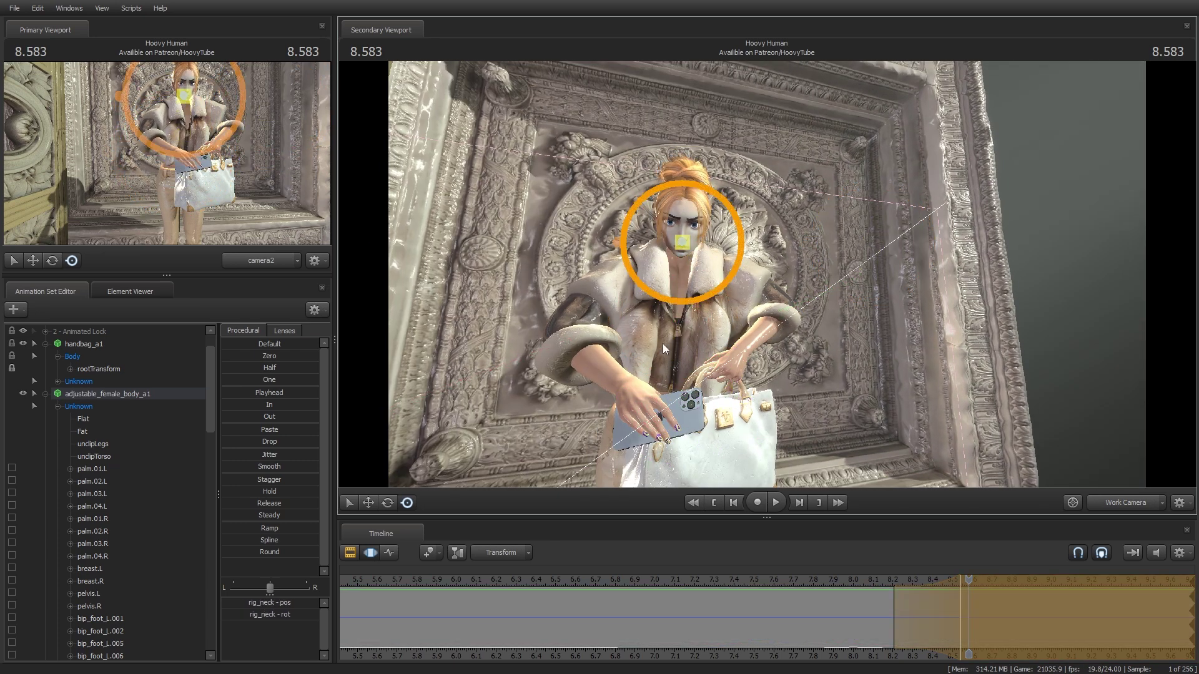
pyautogui.click(596, 349)
pyautogui.press('space')
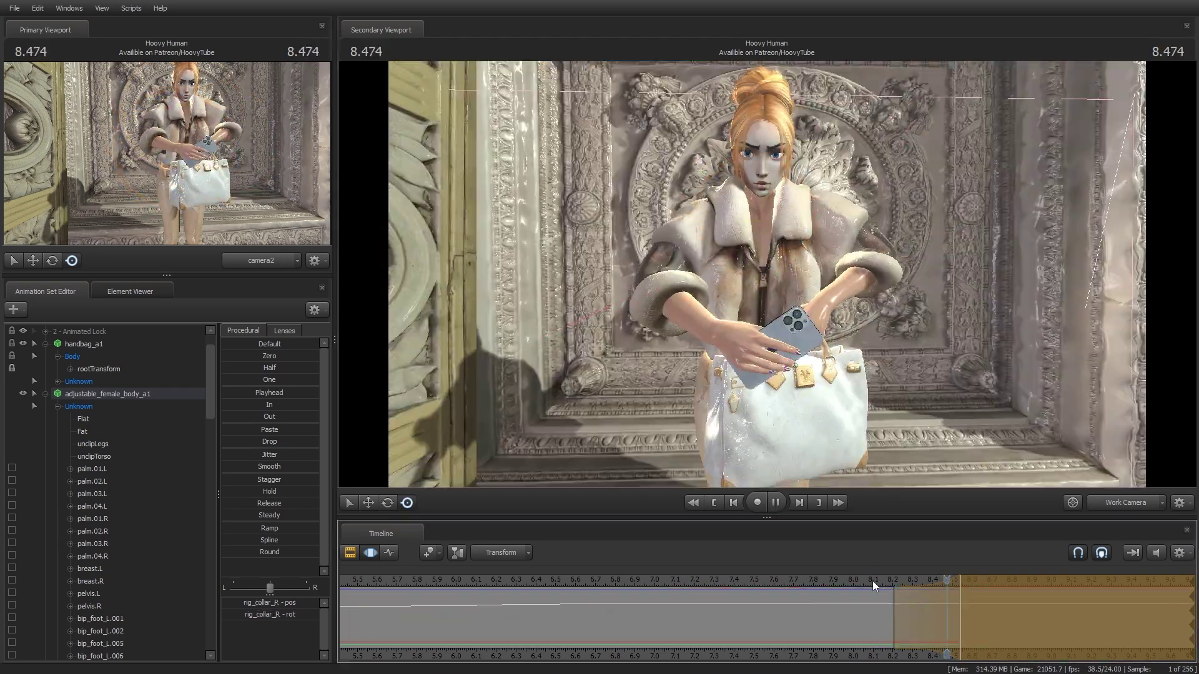
pyautogui.press('space')
pyautogui.click(790, 387)
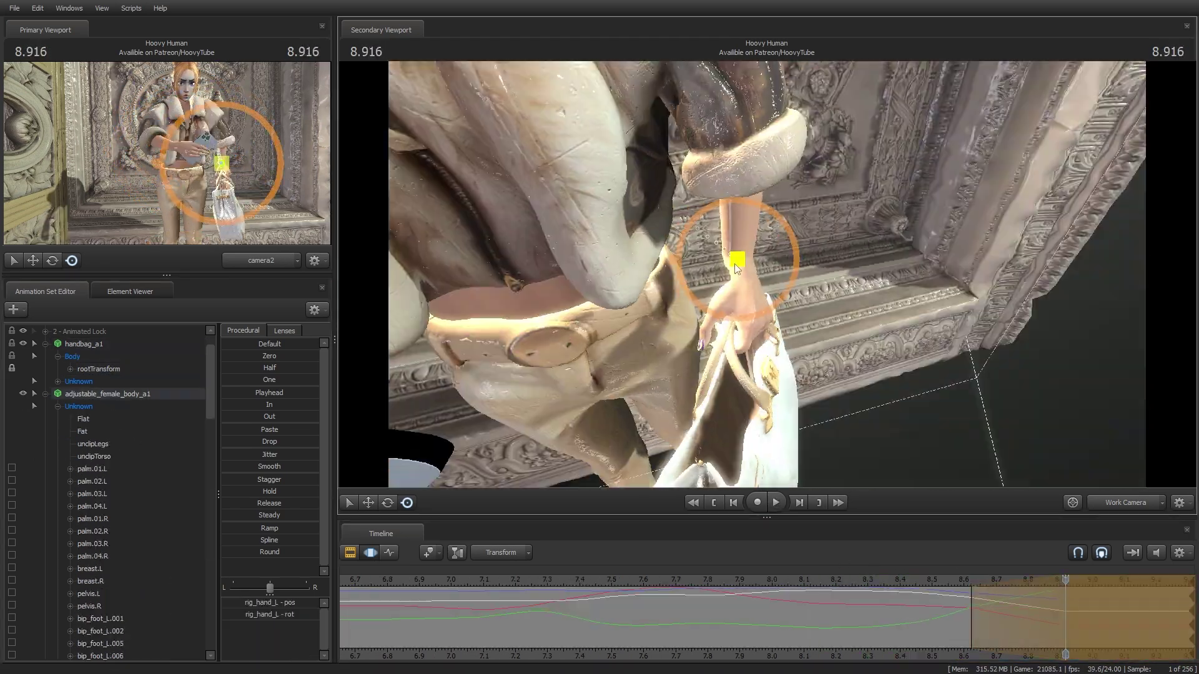
pyautogui.moveTo(790, 387); pyautogui.dragTo(671, 237)
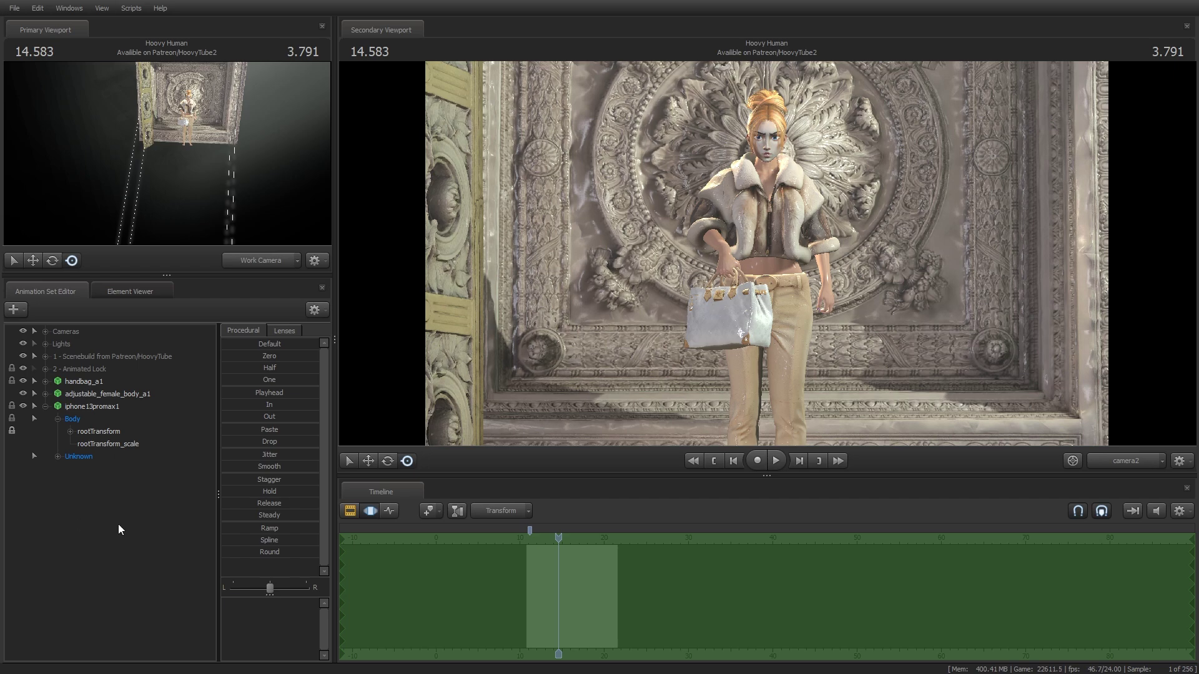
# Unlock transforms on the handbag and phone sets and detach the character's rig.
pyautogui.moveTo(144, 500); pyautogui.dragTo(83, 384)
pyautogui.rightClick(83, 388)
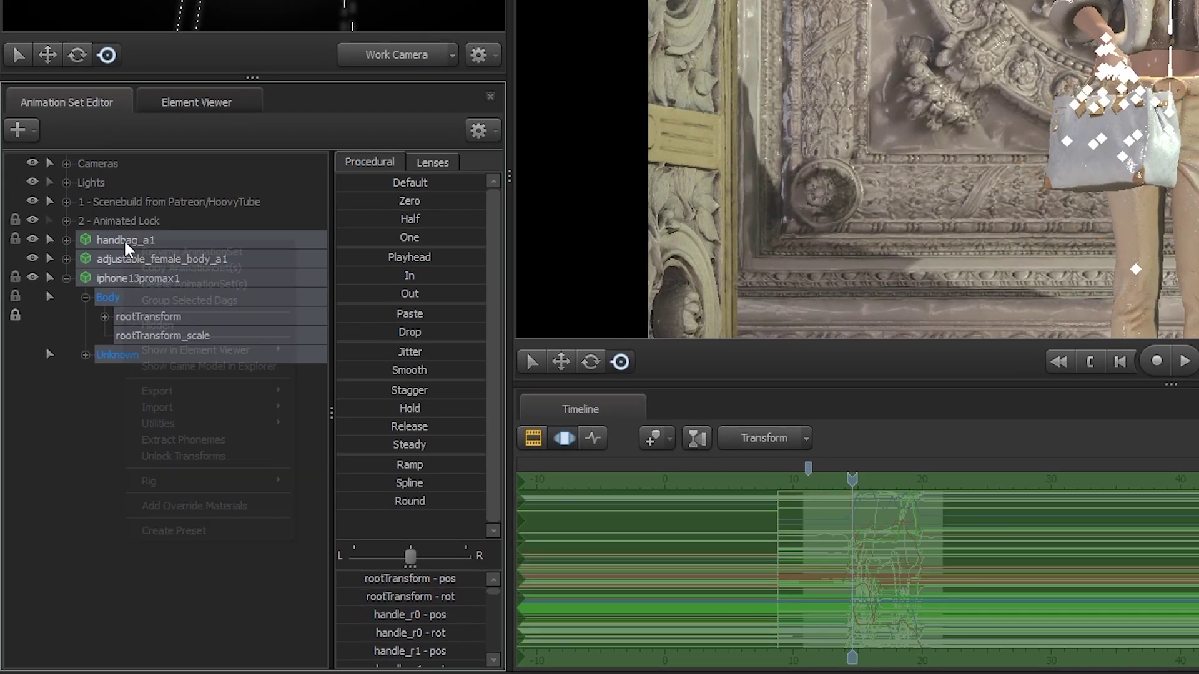
pyautogui.click(181, 456)
pyautogui.rightClick(131, 263)
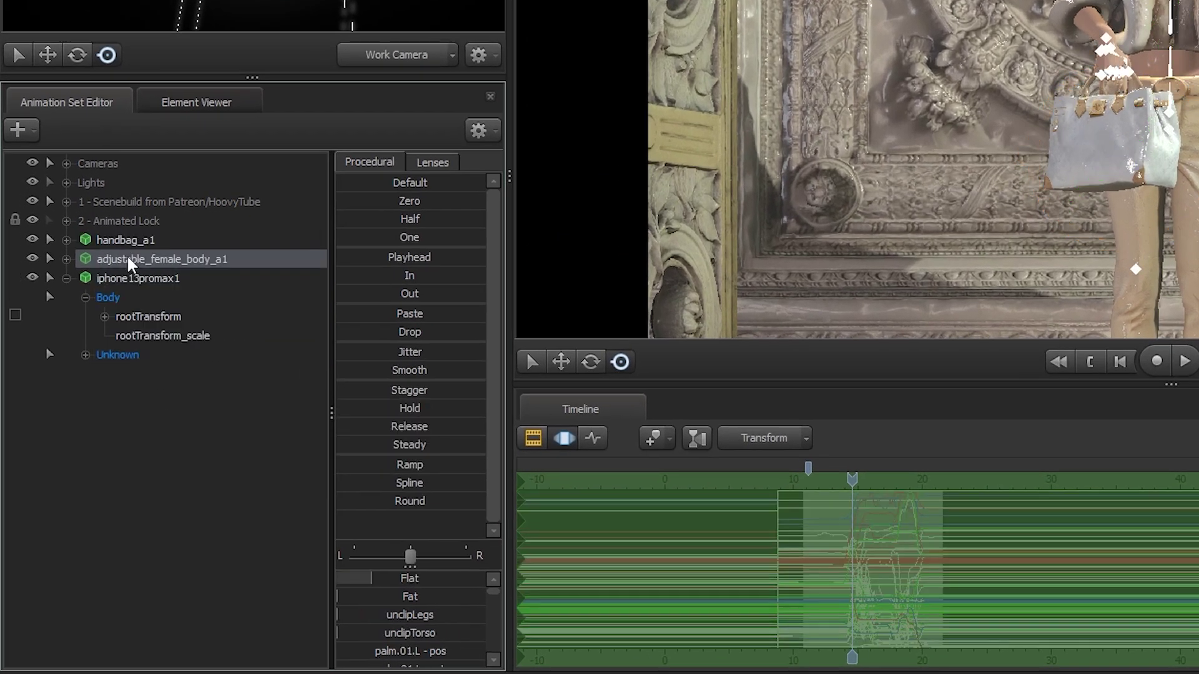
pyautogui.moveTo(194, 484)
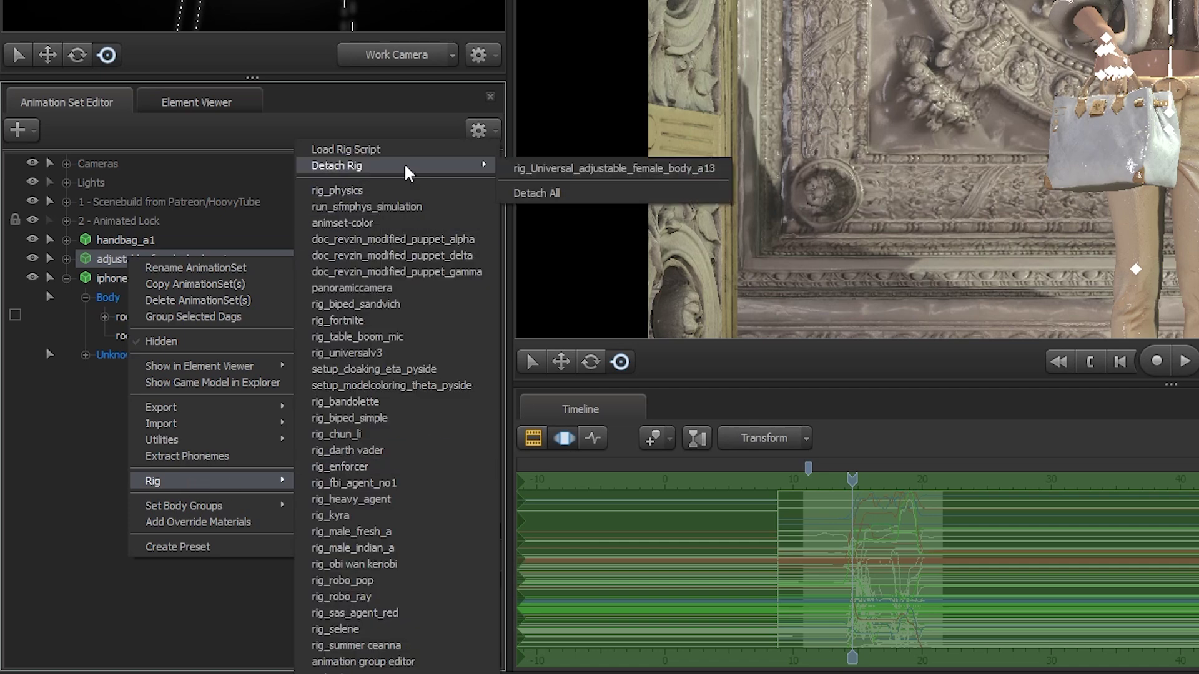
pyautogui.click(549, 195)
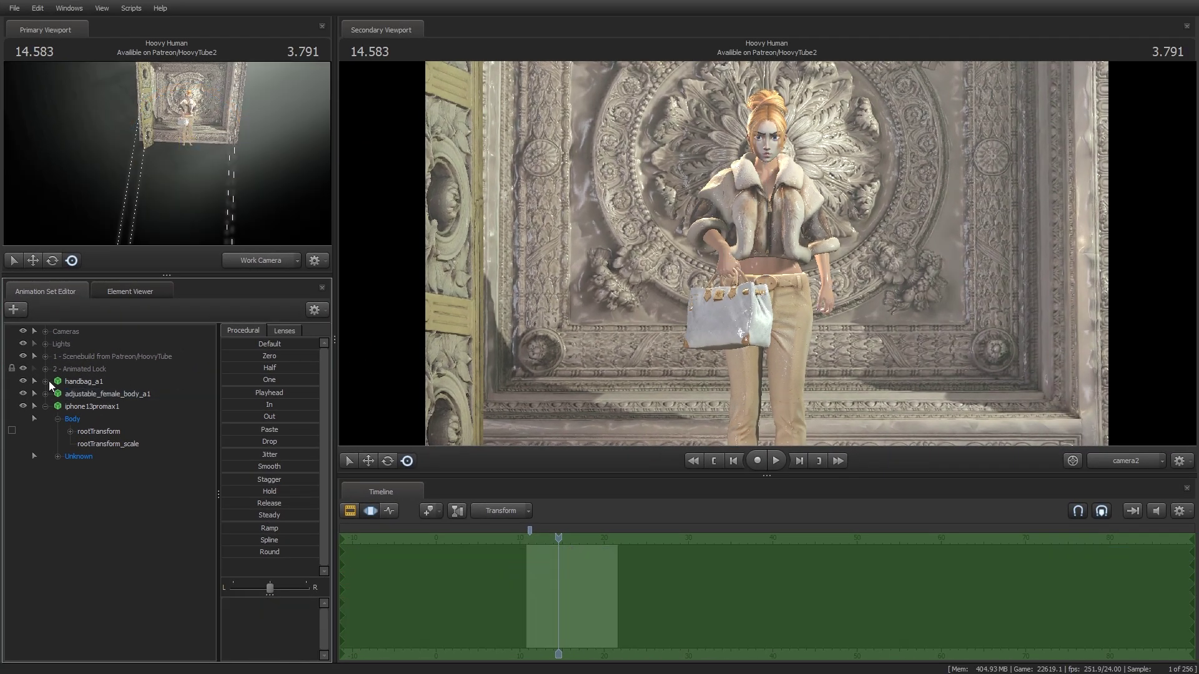
# Lock the handbag and phone rootTransforms to bip_spine_1.
pyautogui.click(52, 394)
pyautogui.click(56, 407)
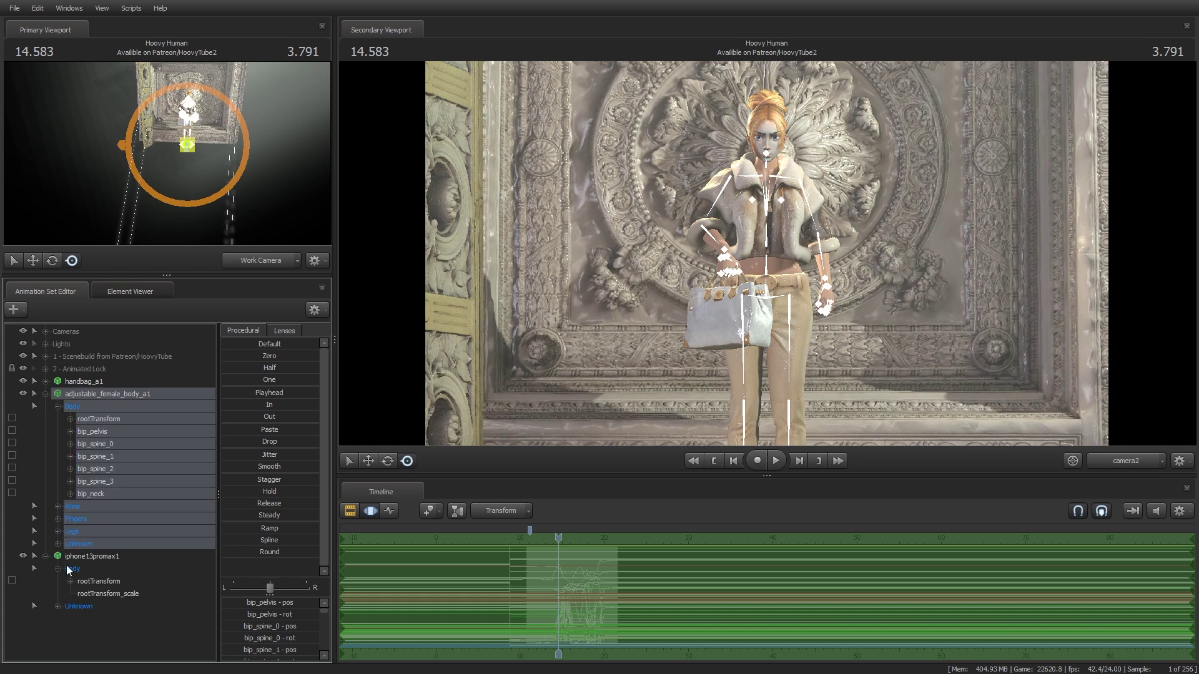
pyautogui.click(93, 581)
pyautogui.click(45, 381)
pyautogui.click(58, 394)
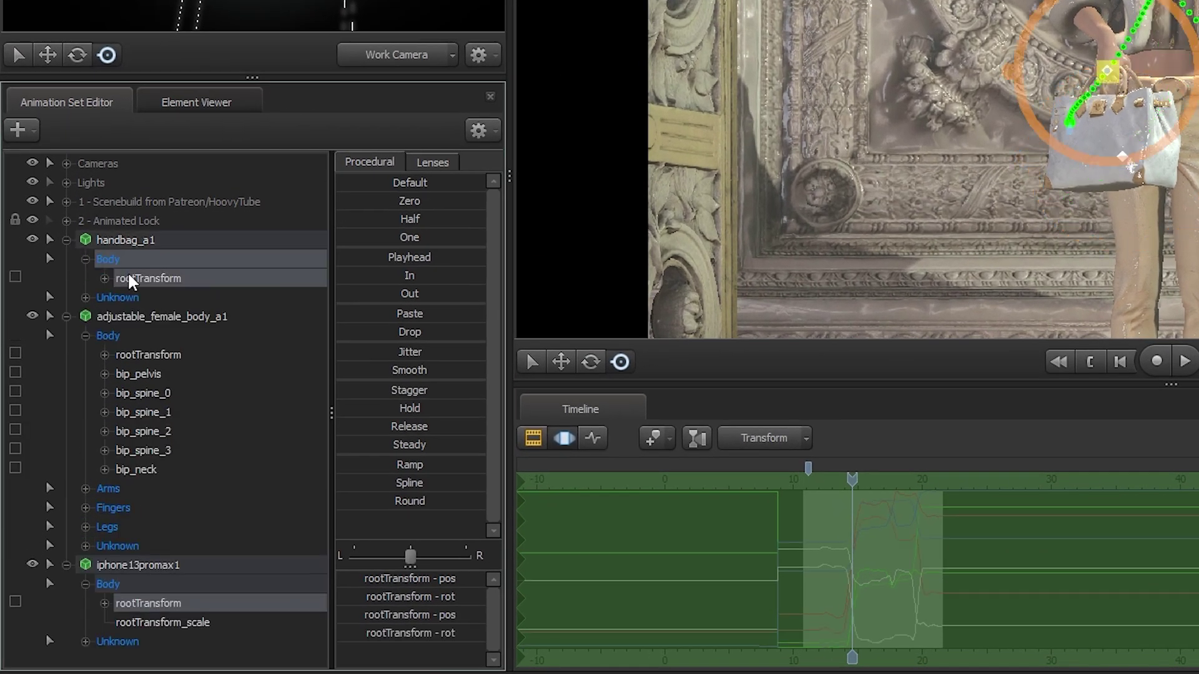
pyautogui.click(165, 414)
pyautogui.rightClick(164, 413)
pyautogui.click(190, 453)
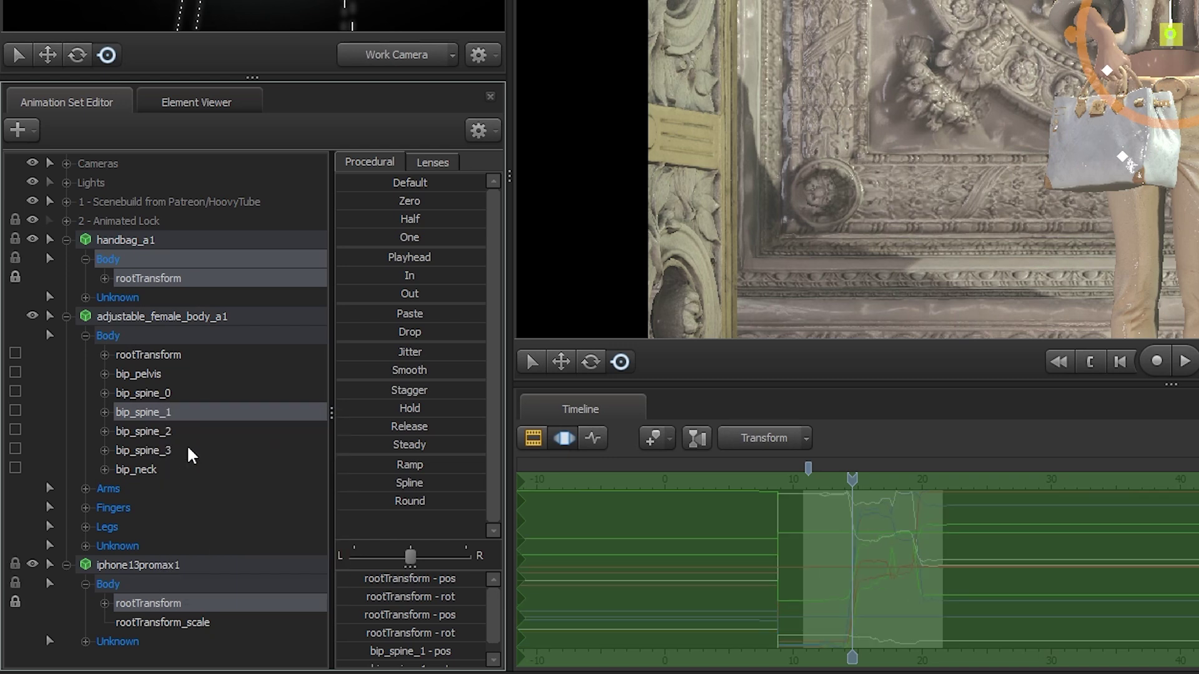
pyautogui.click(156, 393)
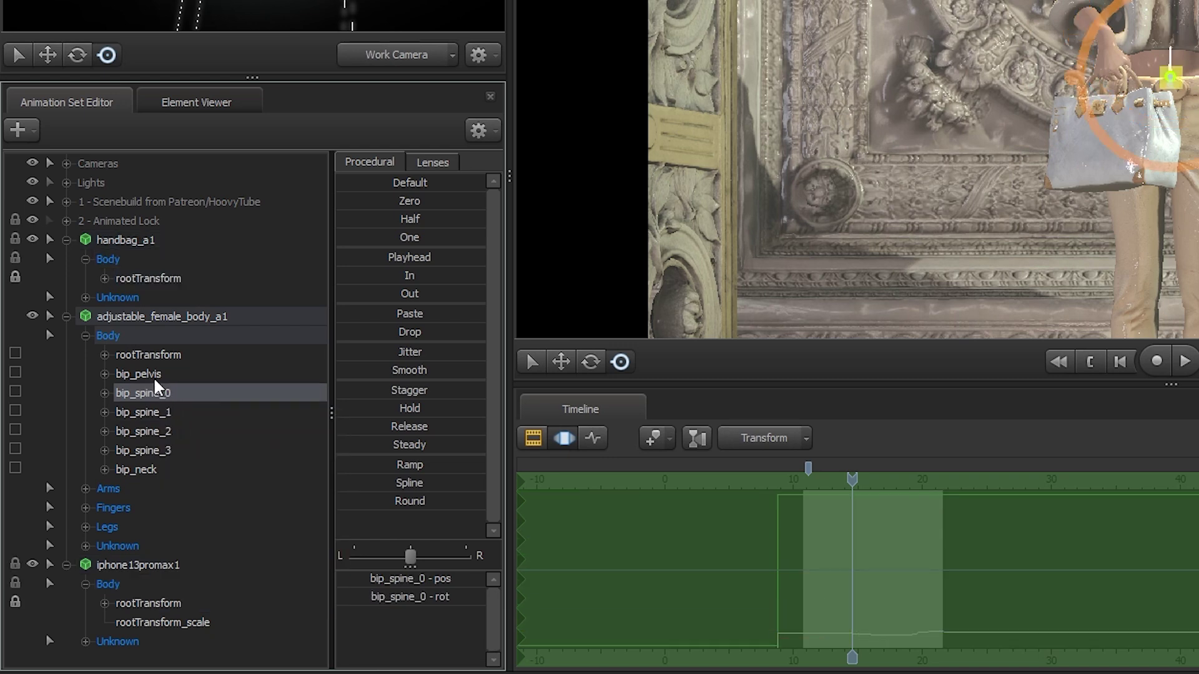
# Import the .dmx animation onto bip_spine_0, accept the channel mapping, and scrub to preview.
pyautogui.rightClick(153, 393)
pyautogui.click(214, 491)
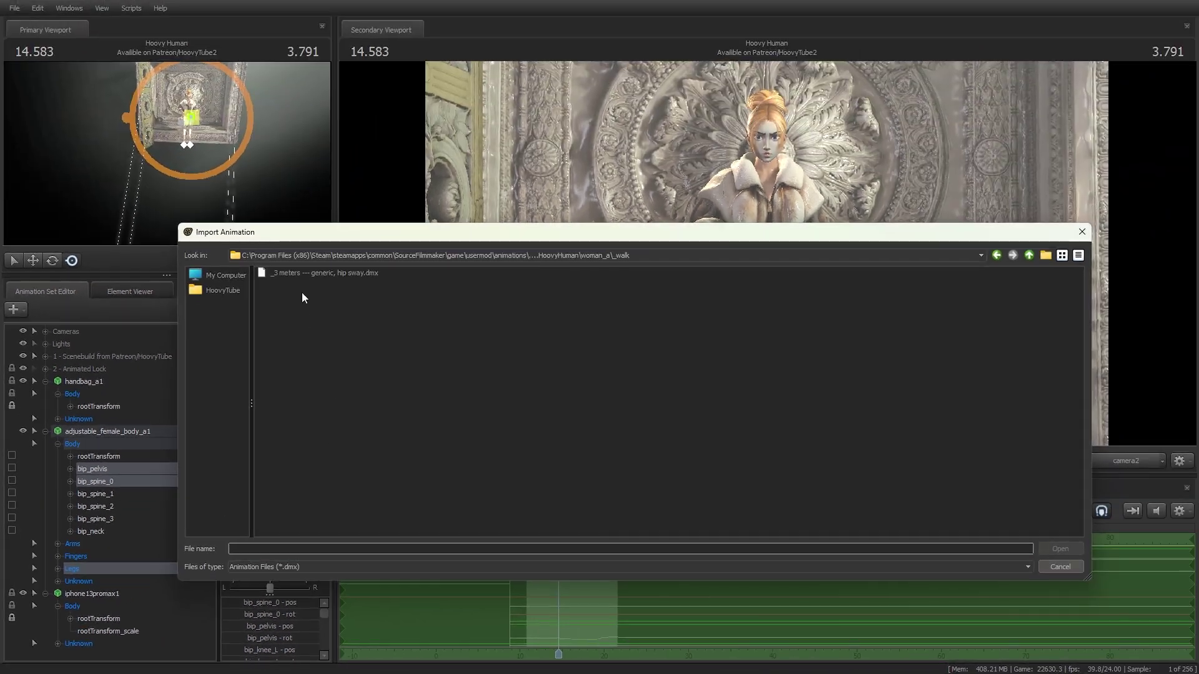
pyautogui.doubleClick(299, 275)
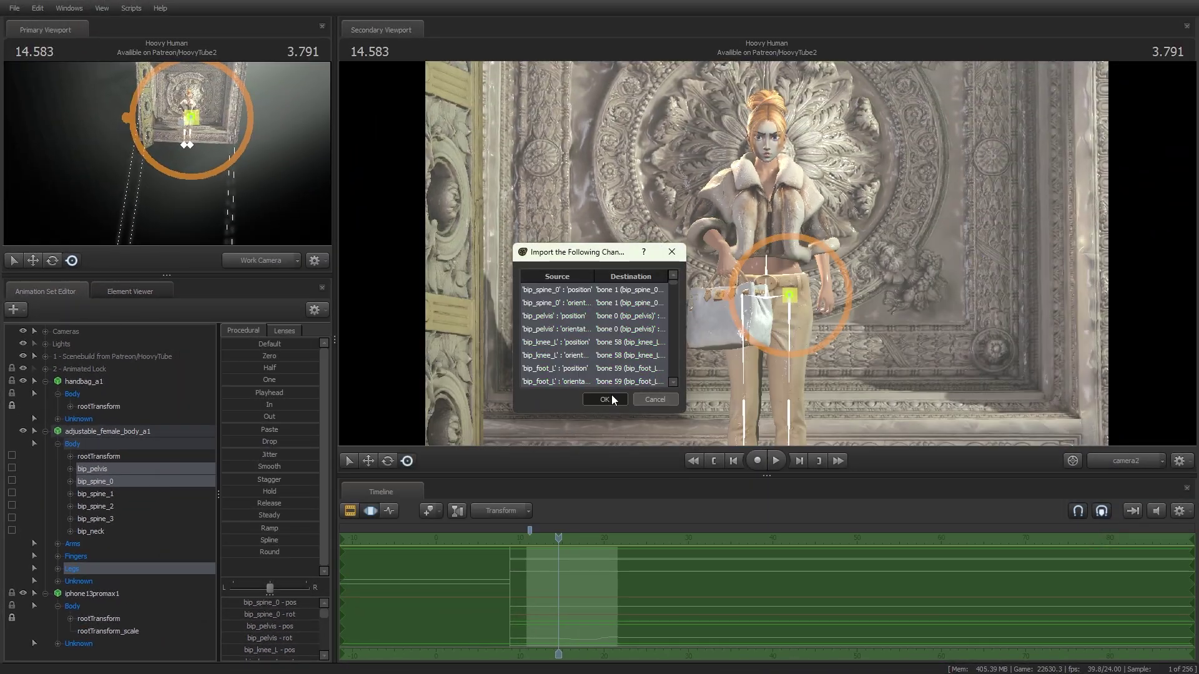
pyautogui.click(612, 395)
pyautogui.moveTo(548, 531); pyautogui.dragTo(531, 534)
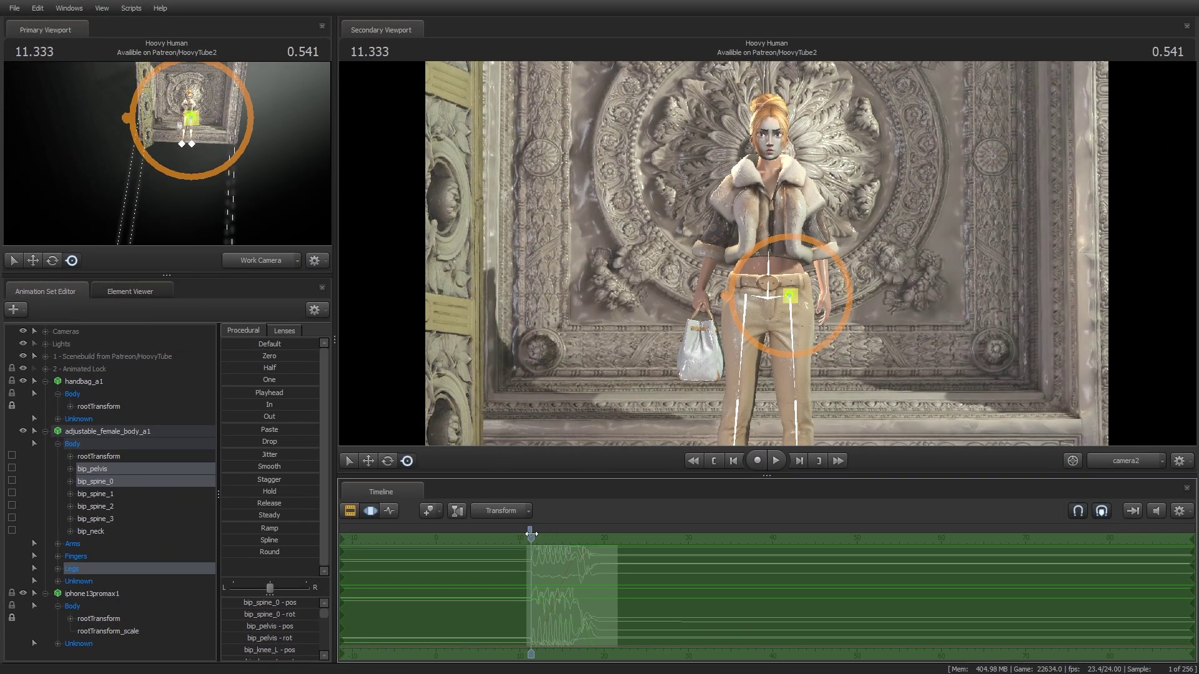